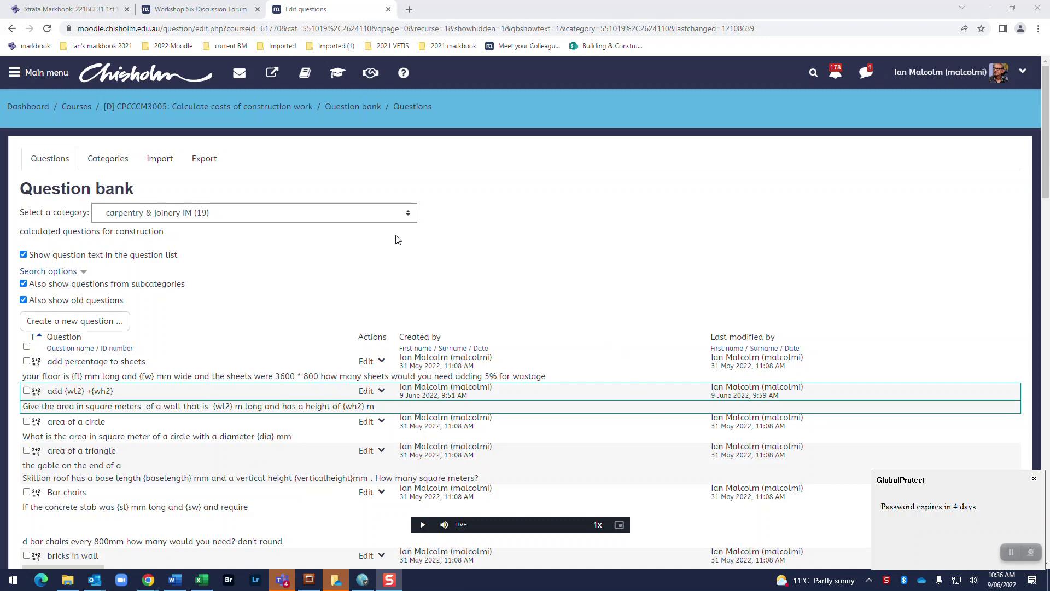
Step: Add a new question of the Calculated type to the carpentry & joinery IM category
{"action": "left_click", "coordinate": [86, 321]}
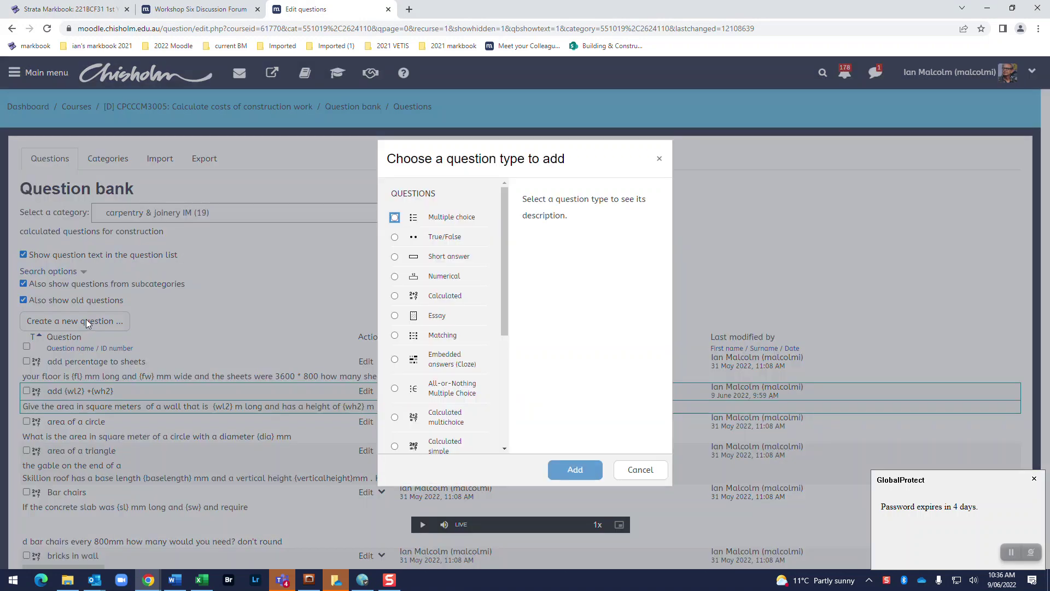
{"action": "left_click", "coordinate": [395, 296]}
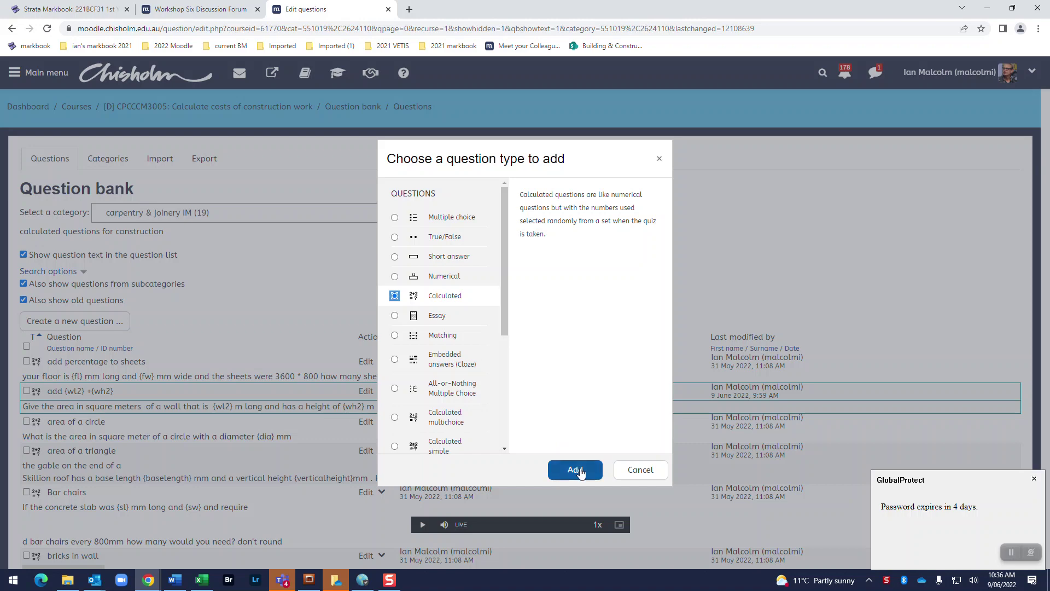
{"action": "left_click", "coordinate": [575, 470]}
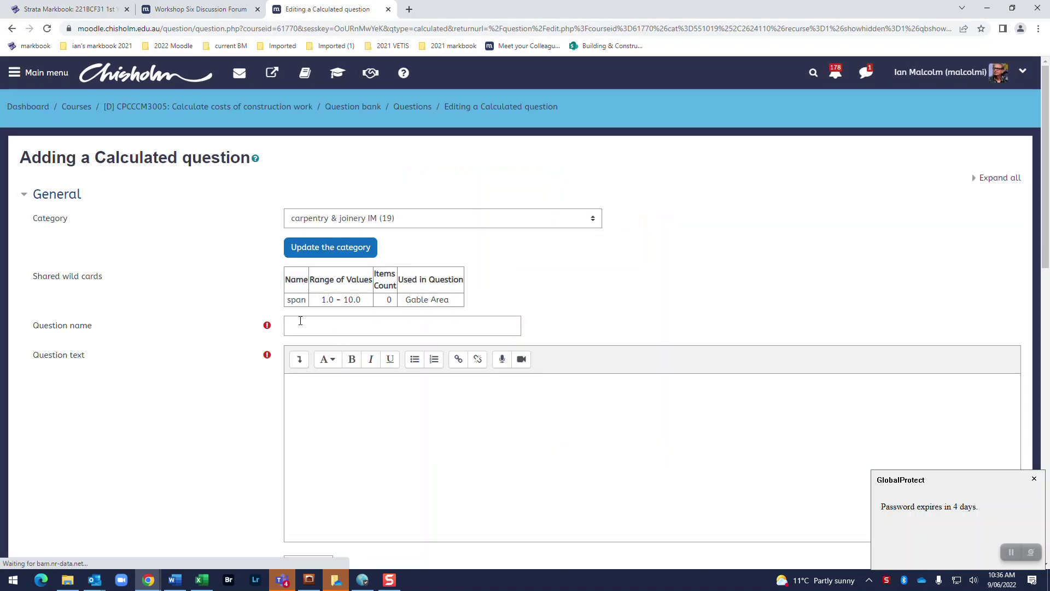
Step: Name the question 'cost of nails' and begin the question text with 'How much to buy'
{"action": "left_click", "coordinate": [303, 322]}
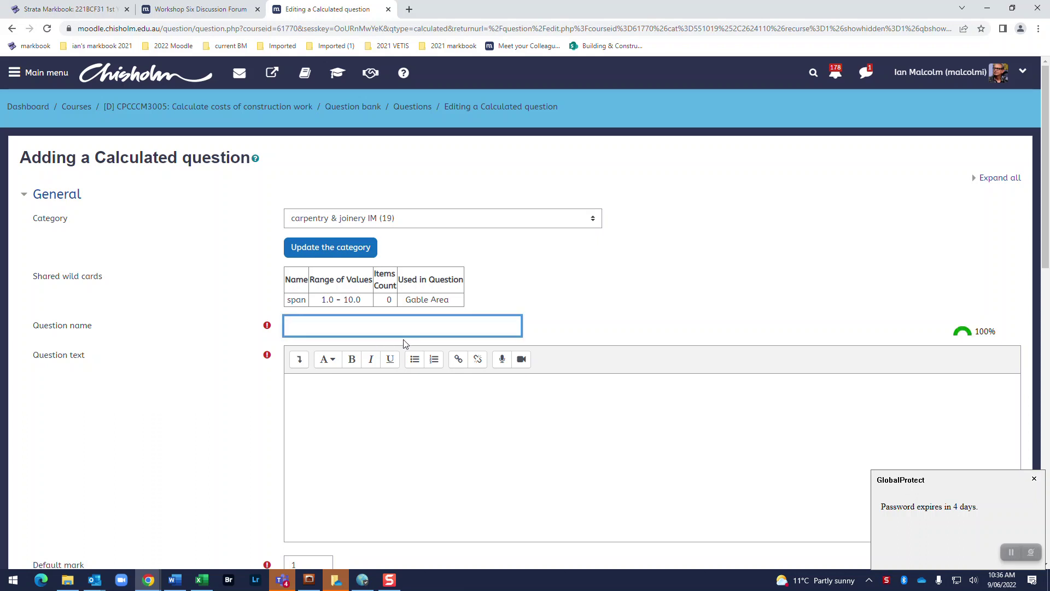
{"action": "type", "text": "cost of nails"}
{"action": "left_click", "coordinate": [309, 389]}
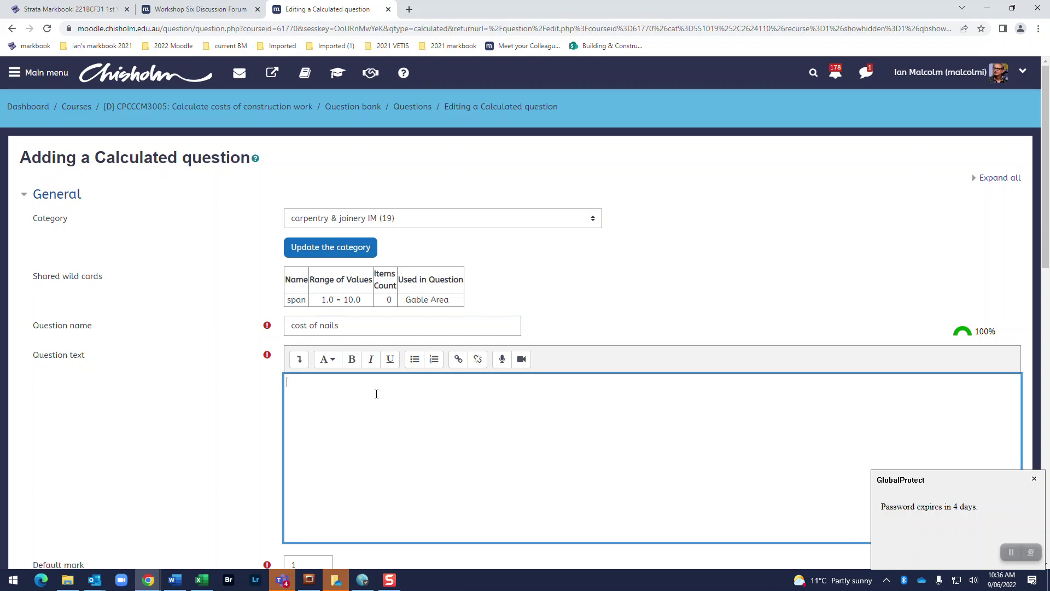
{"action": "type", "text": "h"}
{"action": "key", "text": "BackSpace"}
{"action": "type", "text": "How much to by"}
{"action": "key", "text": "BackSpace"}
{"action": "type", "text": "uy"}
Step: Finish the text as '{nn} boxes of nails at {cn} per box' using both wildcards
{"action": "type", "text": "{nn"}
{"action": "type", "text": "}"}
{"action": "type", "text": "bo"}
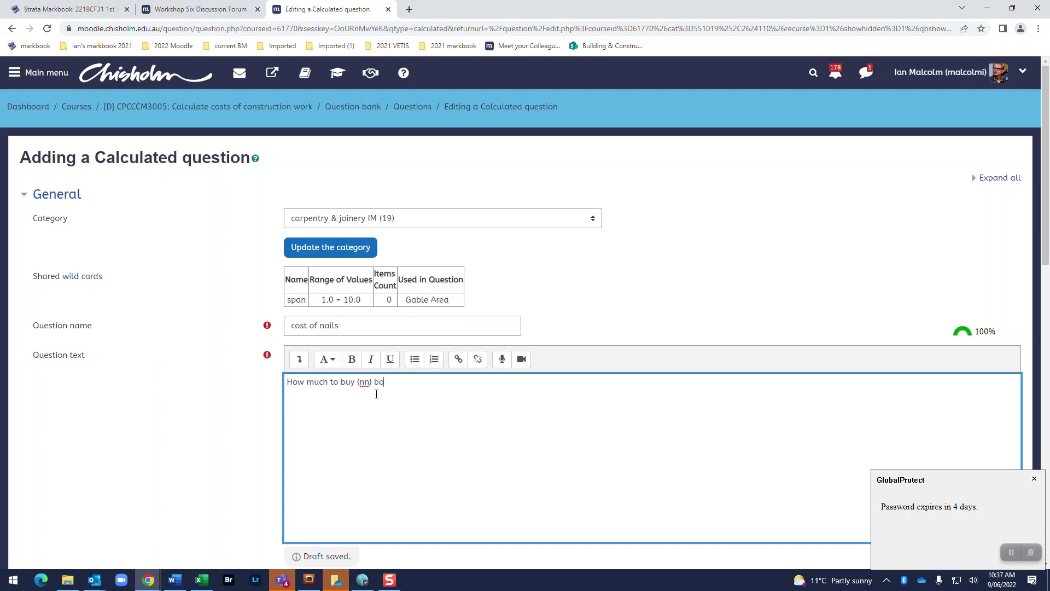
{"action": "type", "text": "xes of "}
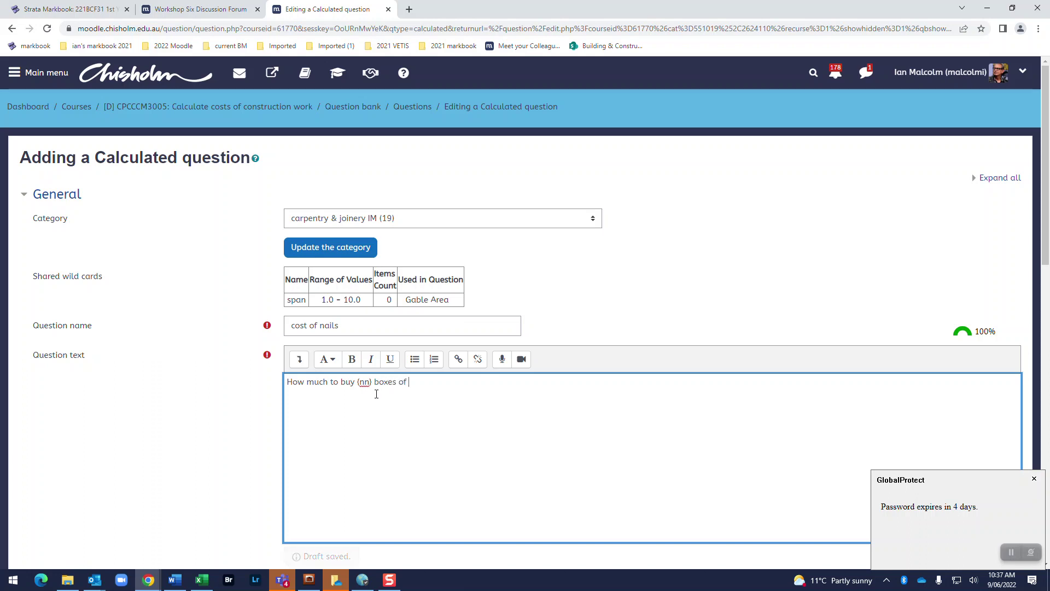
{"action": "type", "text": "nails "}
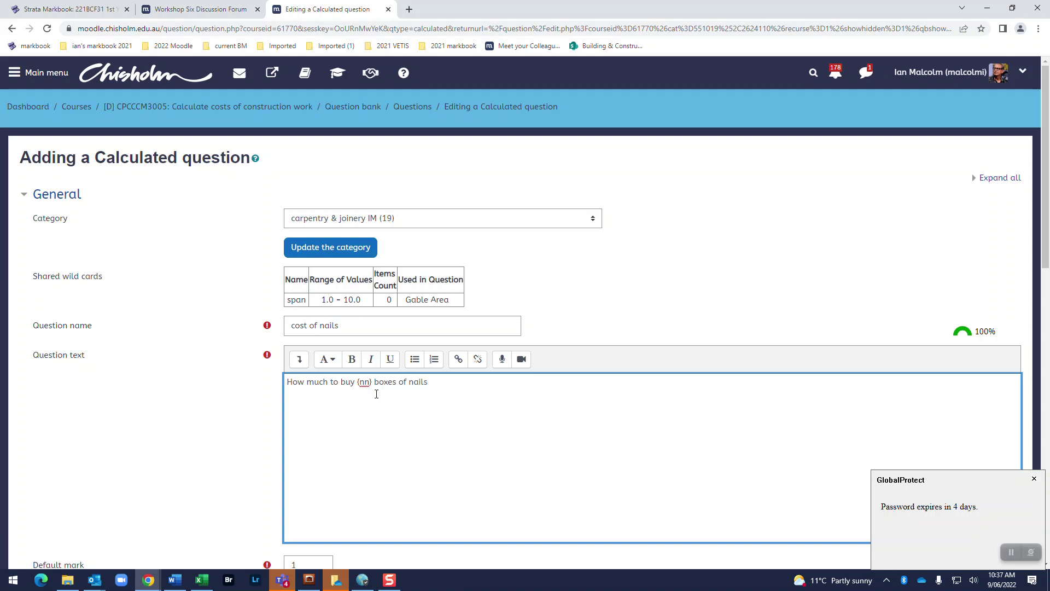
{"action": "type", "text": "o"}
{"action": "type", "text": "t {cn"}
{"action": "type", "text": "}"}
{"action": "type", "text": "per box"}
{"action": "scroll", "coordinate": [395, 421], "scroll_direction": "down", "scroll_amount": 3}
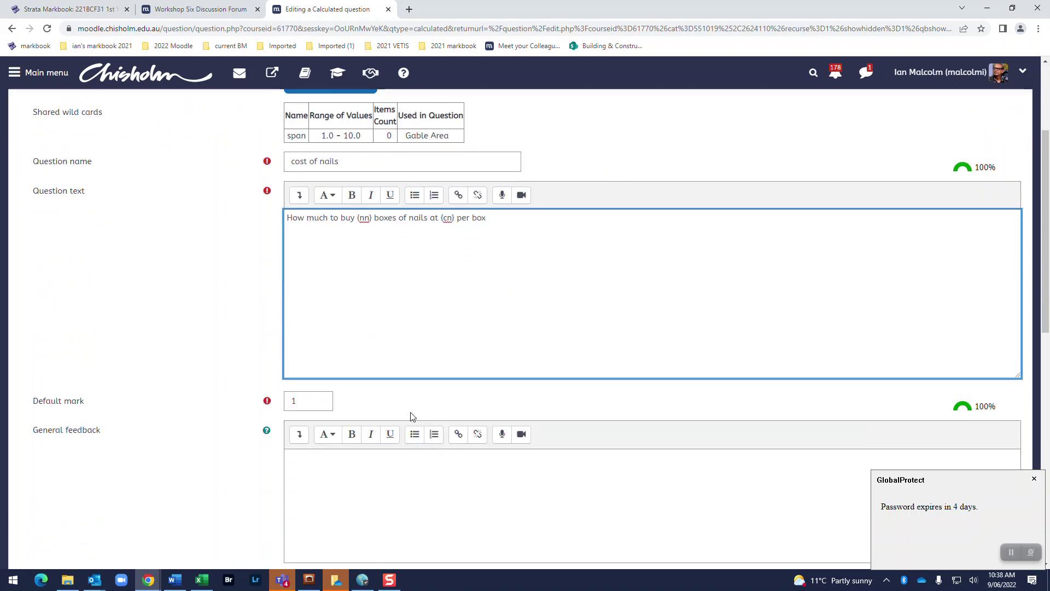
Step: Give Answer 1 a 100% grade with the formula {nn} * {cn}
{"action": "scroll", "coordinate": [395, 410], "scroll_direction": "down", "scroll_amount": 3}
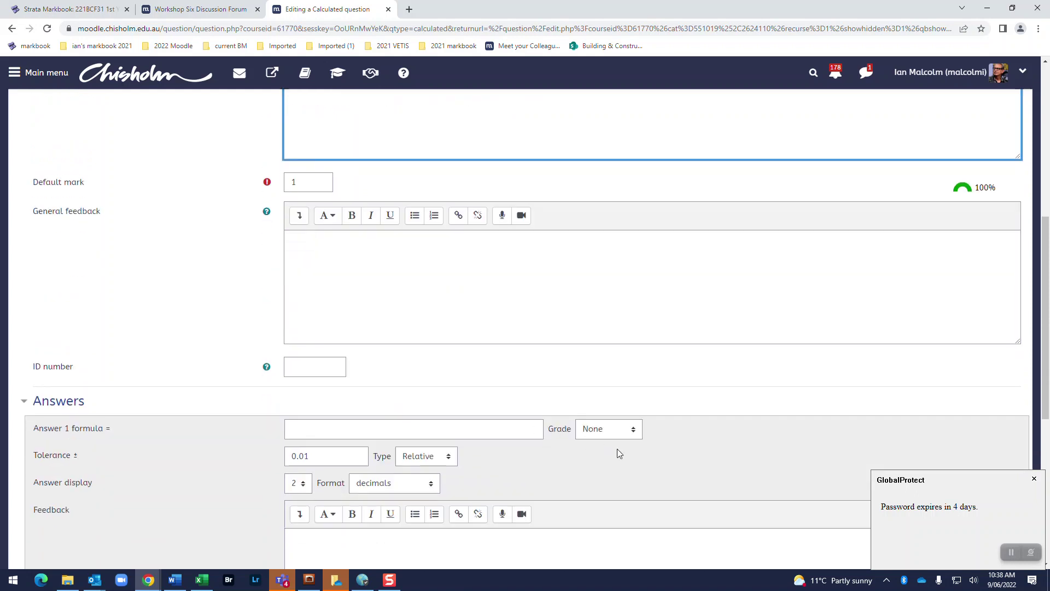
{"action": "left_click", "coordinate": [634, 429]}
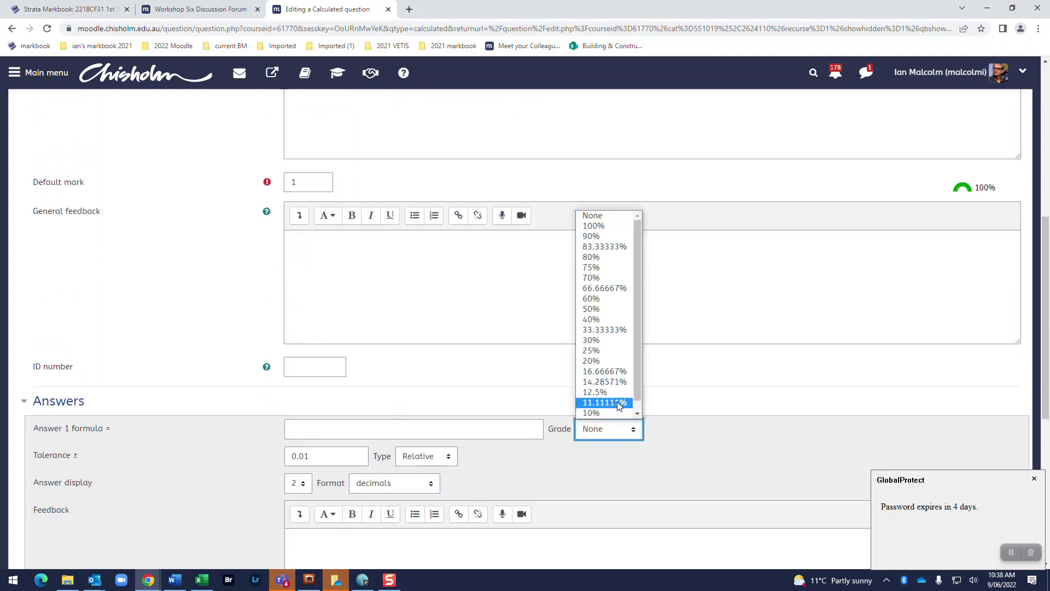
{"action": "left_click", "coordinate": [596, 225]}
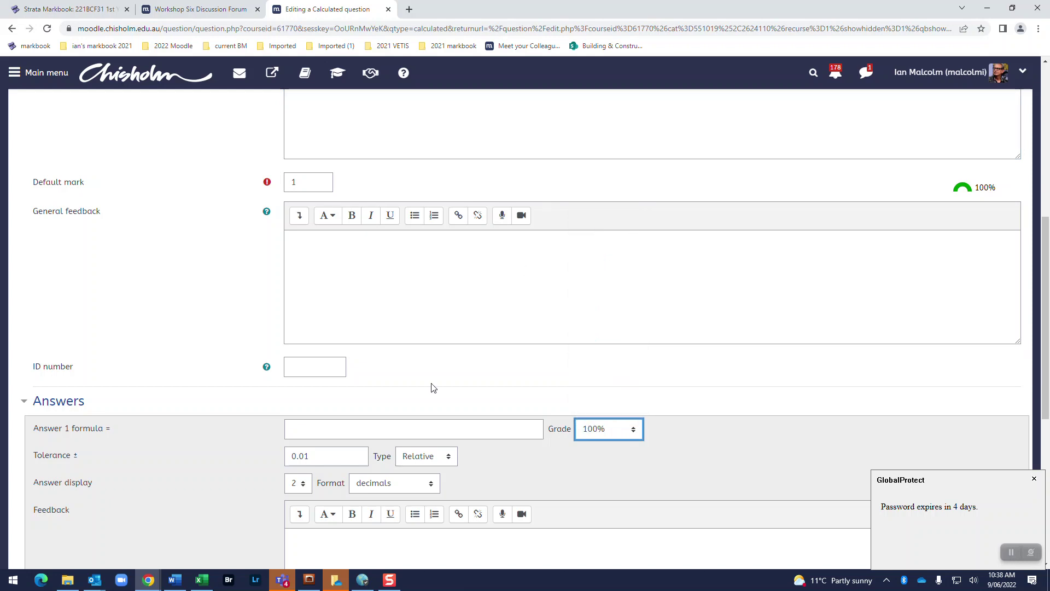
{"action": "scroll", "coordinate": [436, 423], "scroll_direction": "up", "scroll_amount": 2}
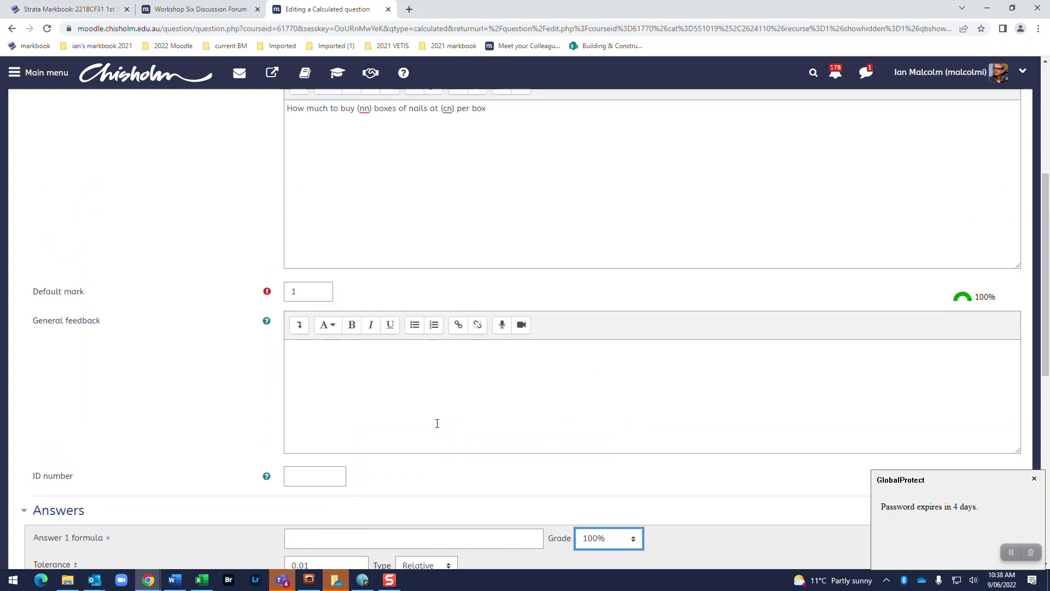
{"action": "scroll", "coordinate": [437, 419], "scroll_direction": "down", "scroll_amount": 2}
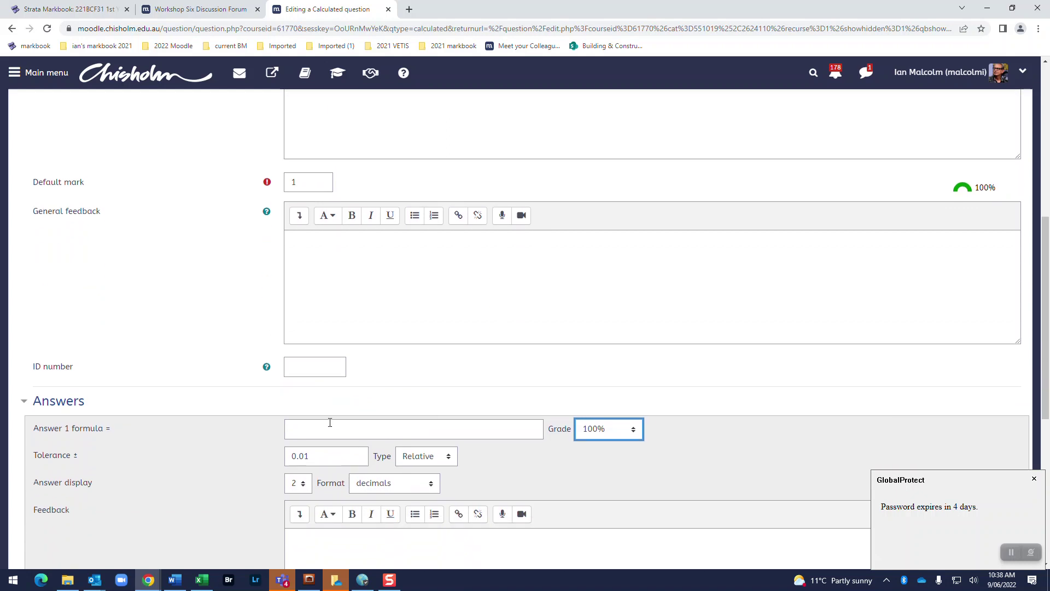
{"action": "left_click", "coordinate": [297, 427]}
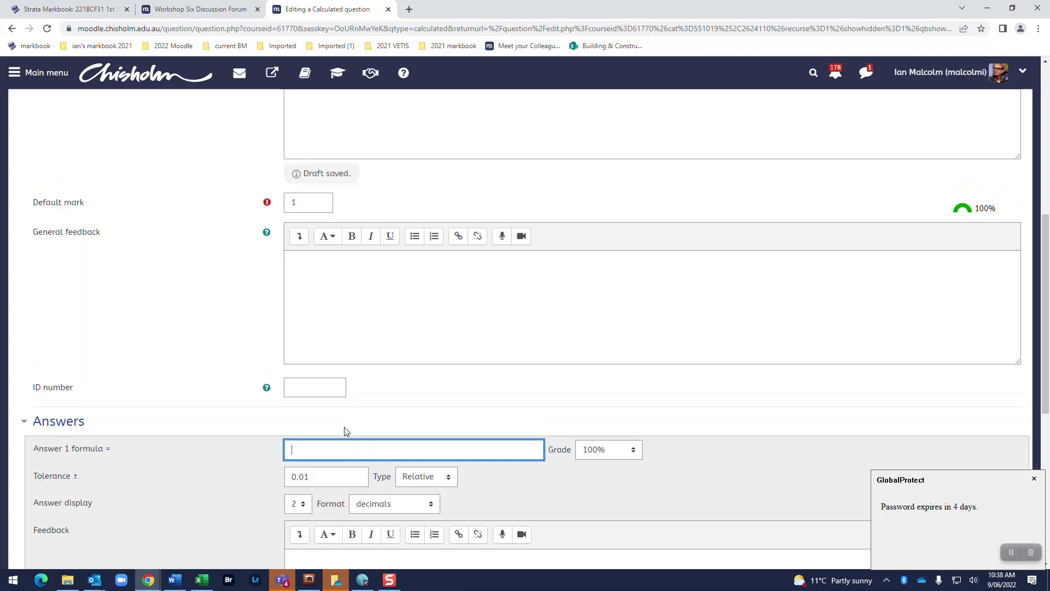
{"action": "type", "text": "{nn"}
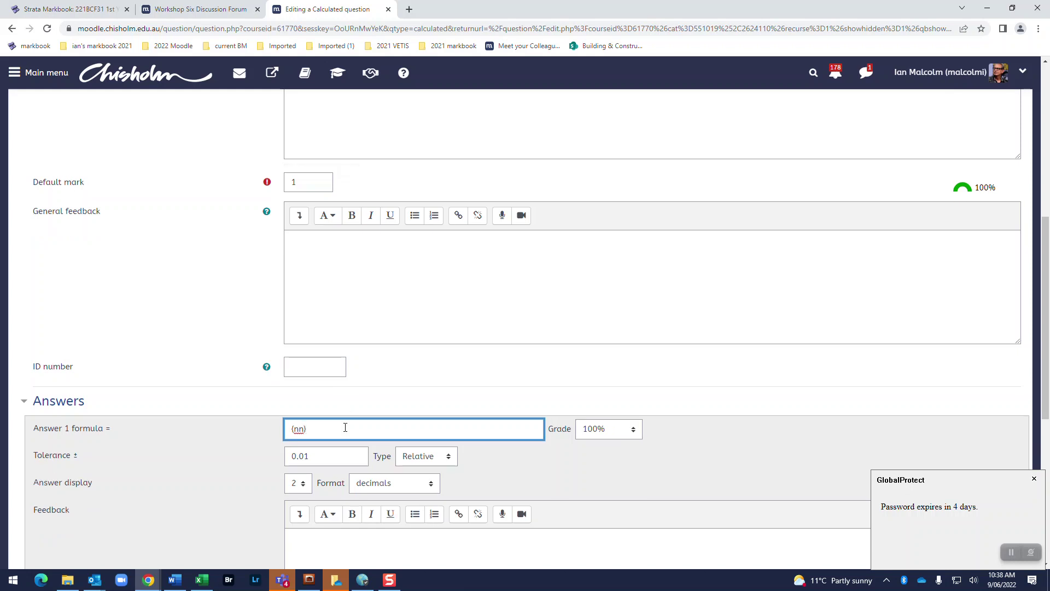
{"action": "type", "text": "} * "}
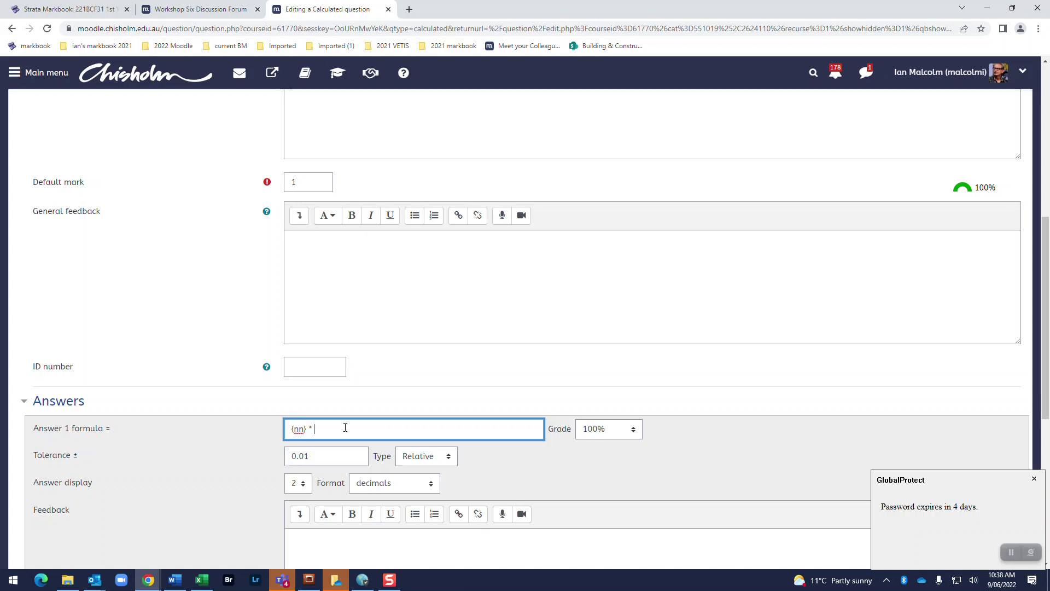
{"action": "type", "text": "("}
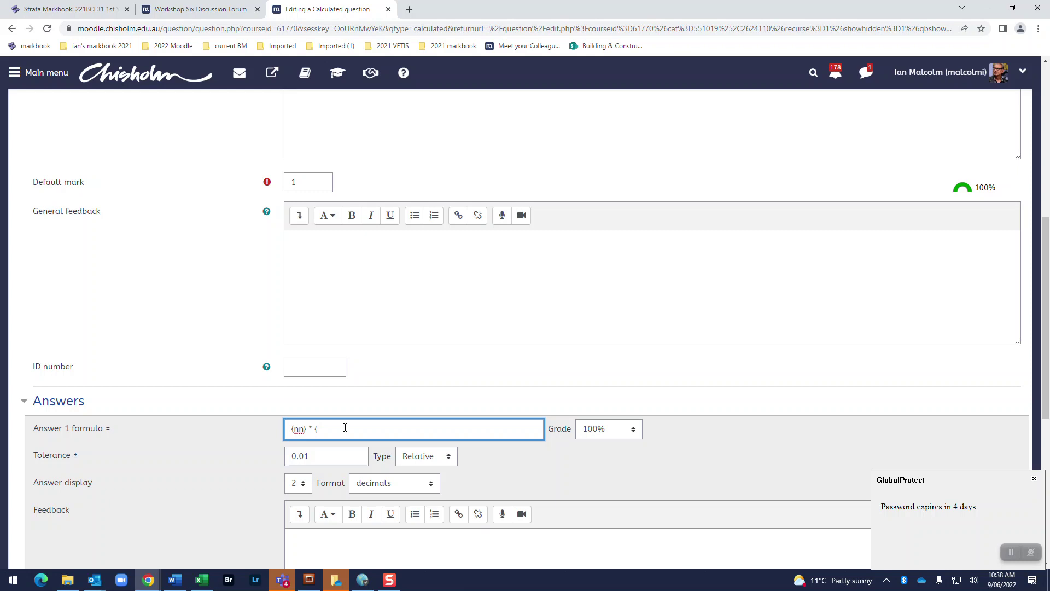
{"action": "type", "text": "cn}"}
Step: Add 'well done' feedback, save, and continue to the wildcard datasets page
{"action": "scroll", "coordinate": [373, 467], "scroll_direction": "down", "scroll_amount": 2}
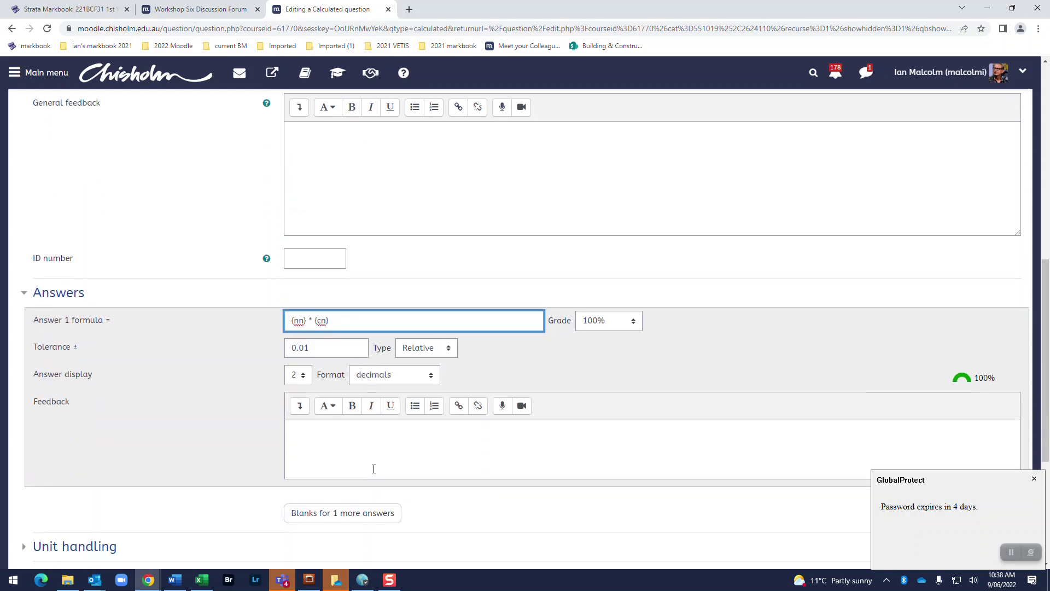
{"action": "scroll", "coordinate": [373, 467], "scroll_direction": "down", "scroll_amount": 1}
{"action": "left_click", "coordinate": [361, 386]}
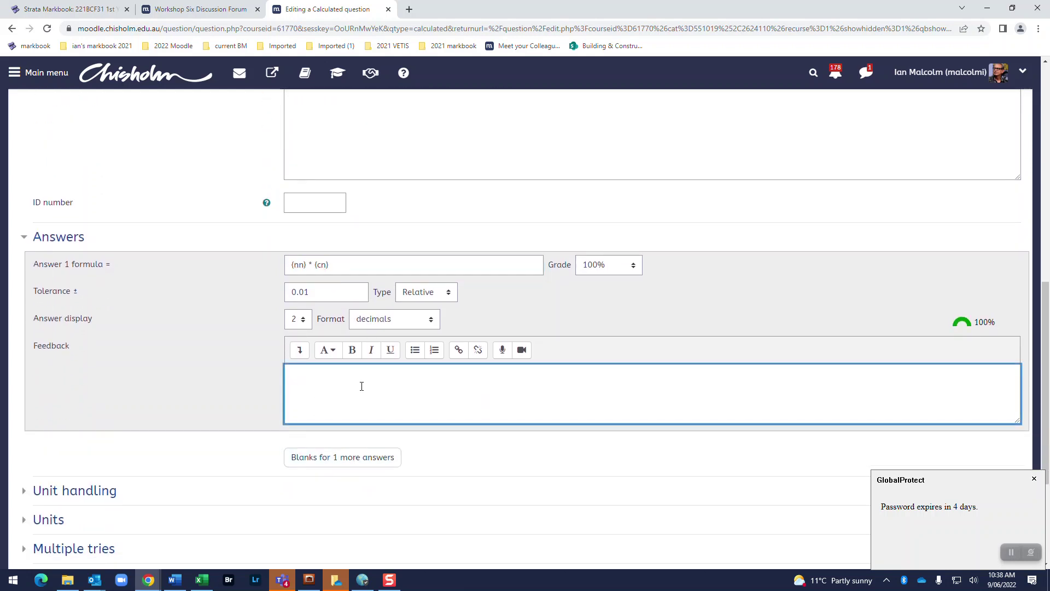
{"action": "type", "text": "well done"}
{"action": "scroll", "coordinate": [425, 429], "scroll_direction": "down", "scroll_amount": 3}
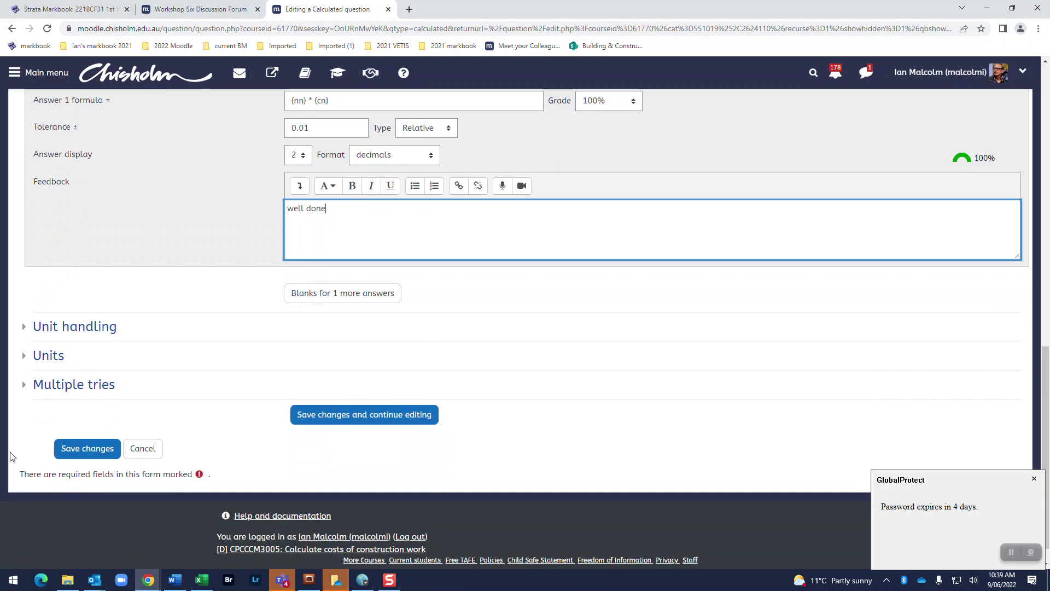
{"action": "left_click", "coordinate": [91, 450]}
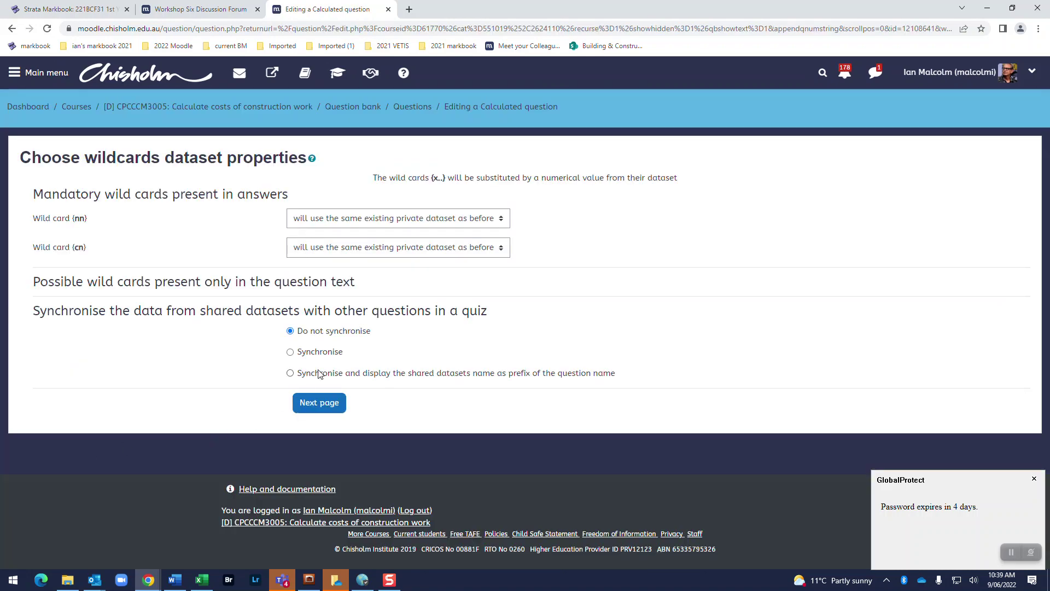
{"action": "left_click", "coordinate": [325, 404]}
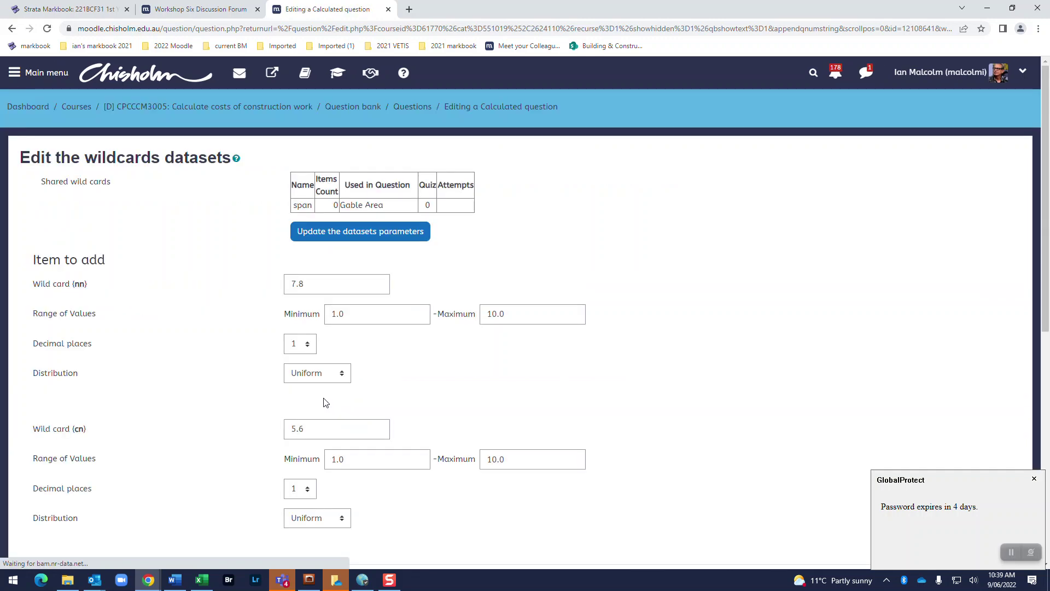
Step: Set wildcard nn to 0 decimal places so it takes whole numbers
{"action": "left_click", "coordinate": [357, 313]}
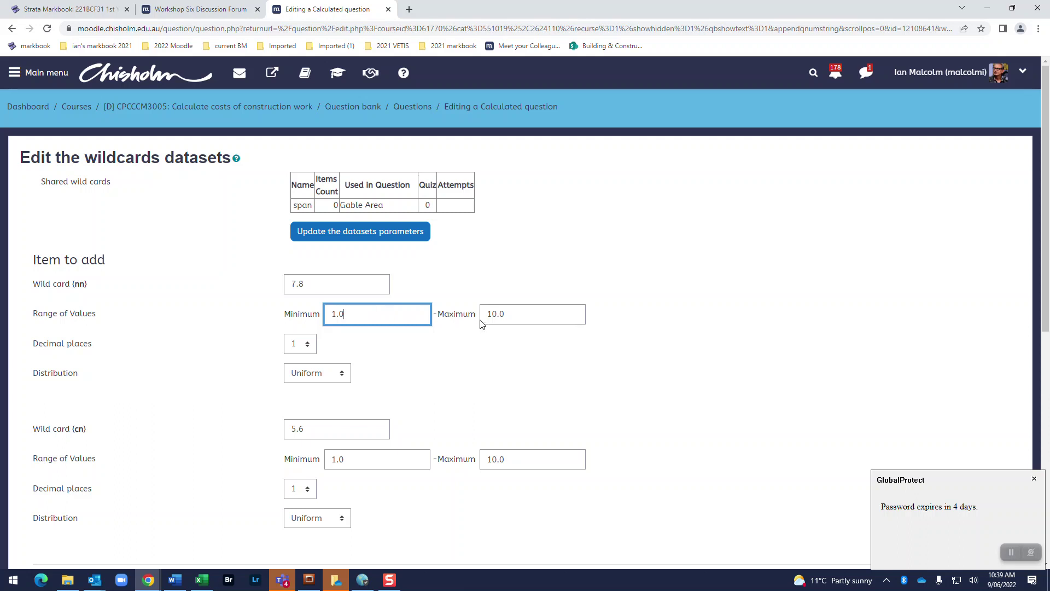
{"action": "left_click", "coordinate": [307, 349]}
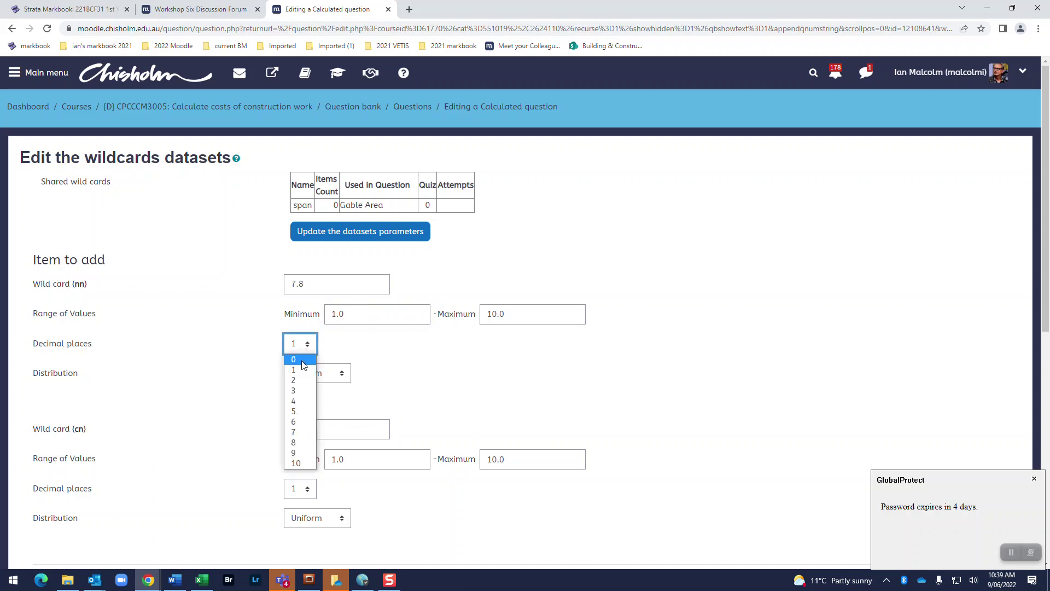
{"action": "left_click", "coordinate": [302, 361]}
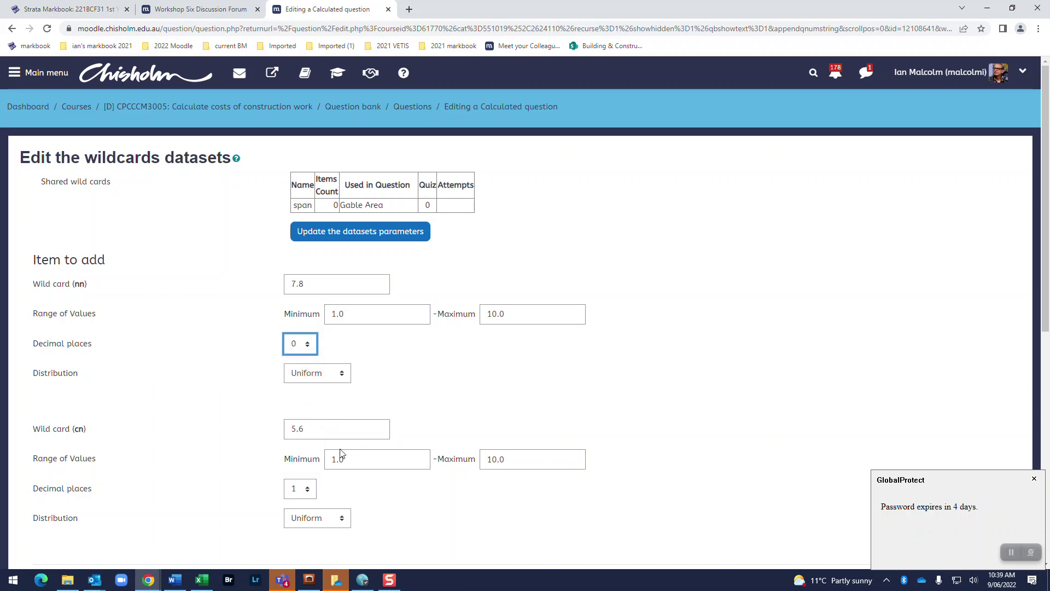
Step: Give wildcard cn a range of 23 to 57 with 2 decimal places
{"action": "left_click_drag", "start_coordinate": [340, 453], "coordinate": [304, 457]}
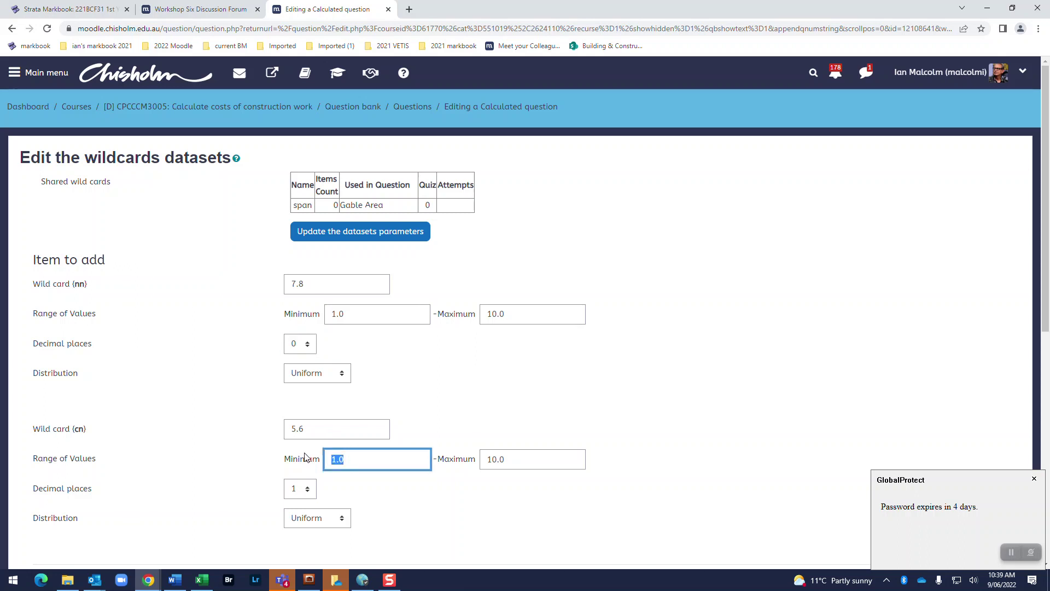
{"action": "type", "text": "23"}
{"action": "left_click", "coordinate": [512, 458]}
{"action": "left_click_drag", "start_coordinate": [512, 459], "coordinate": [442, 460]}
{"action": "type", "text": "57"}
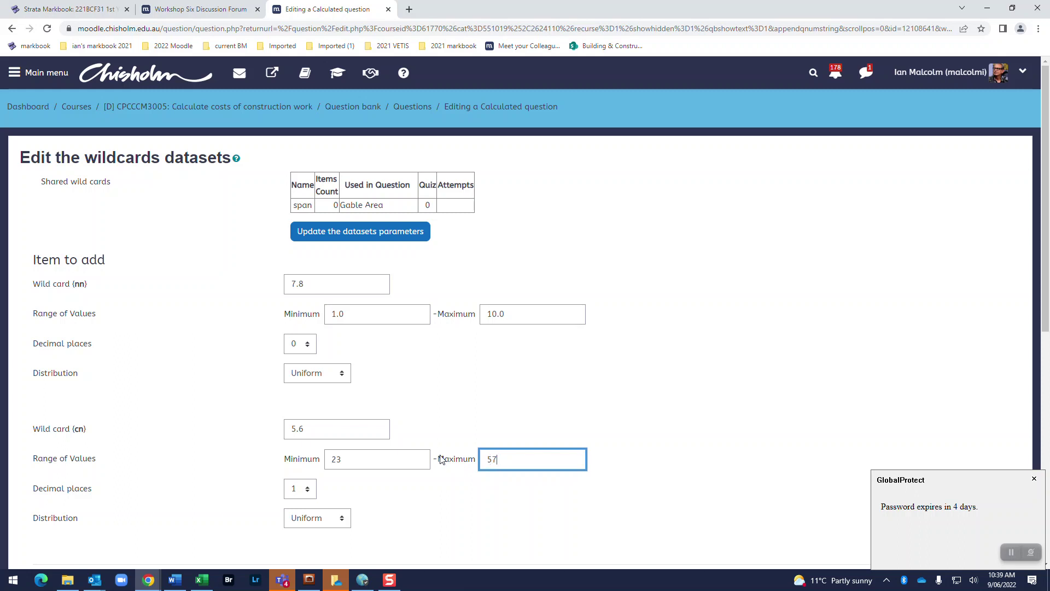
{"action": "left_click", "coordinate": [312, 489]}
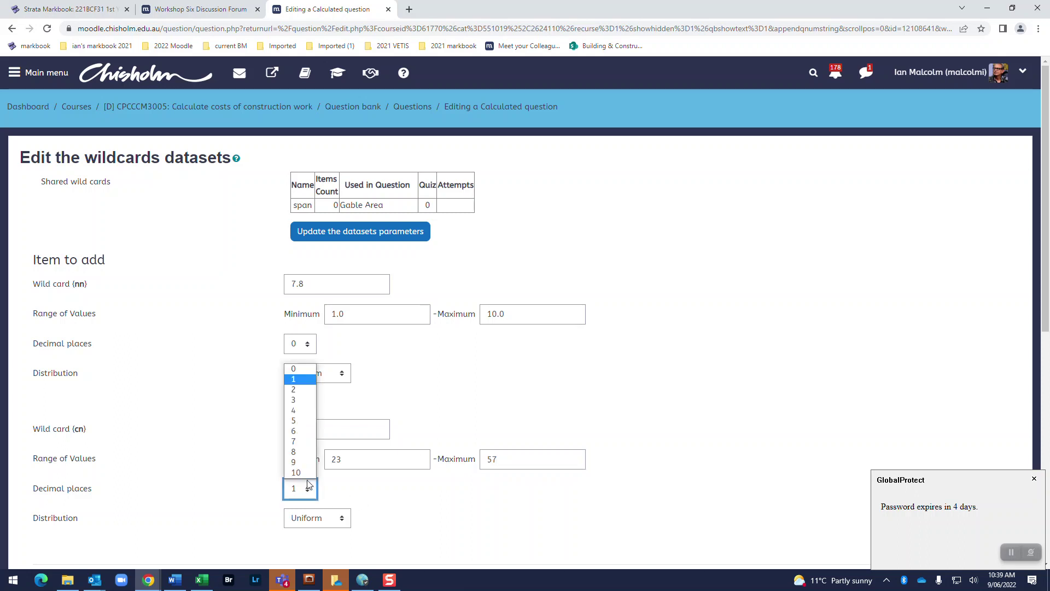
{"action": "left_click", "coordinate": [308, 390]}
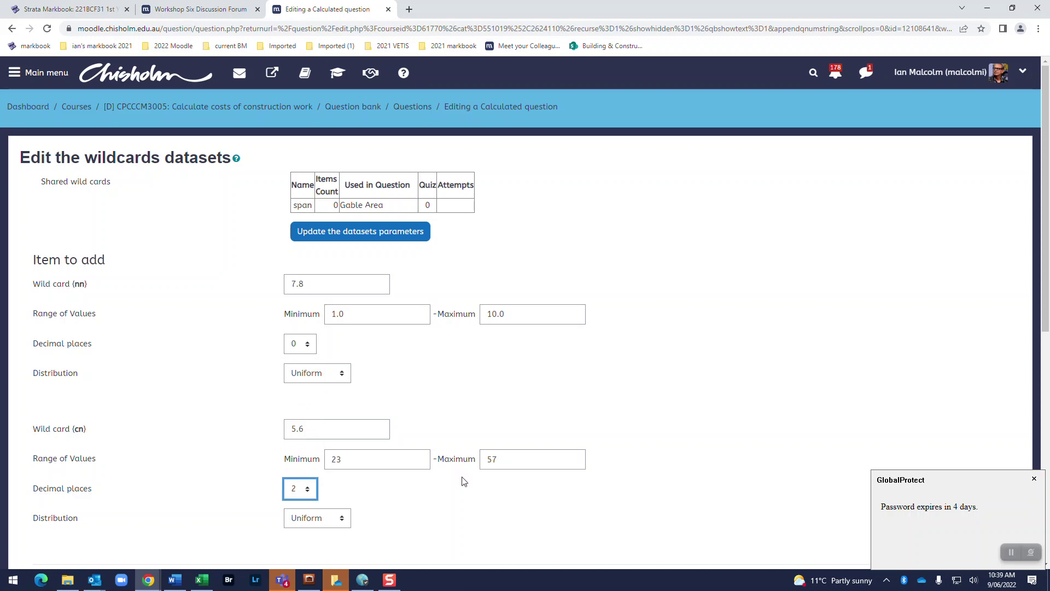
{"action": "scroll", "coordinate": [463, 481], "scroll_direction": "down", "scroll_amount": 4}
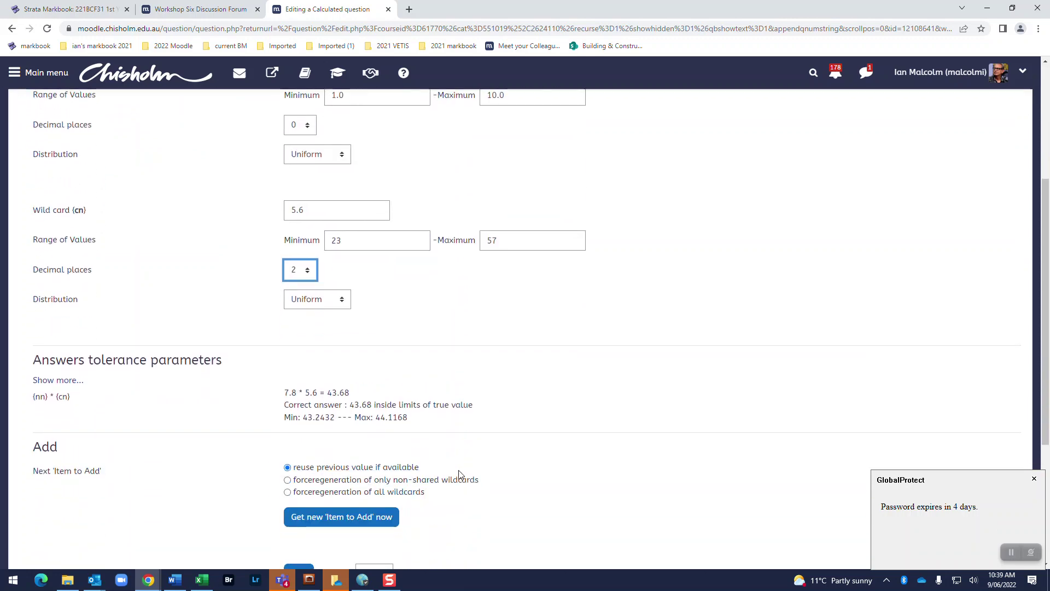
Step: Generate fresh values for the item to add (nn 4, cn 49.88)
{"action": "scroll", "coordinate": [415, 459], "scroll_direction": "down", "scroll_amount": 2}
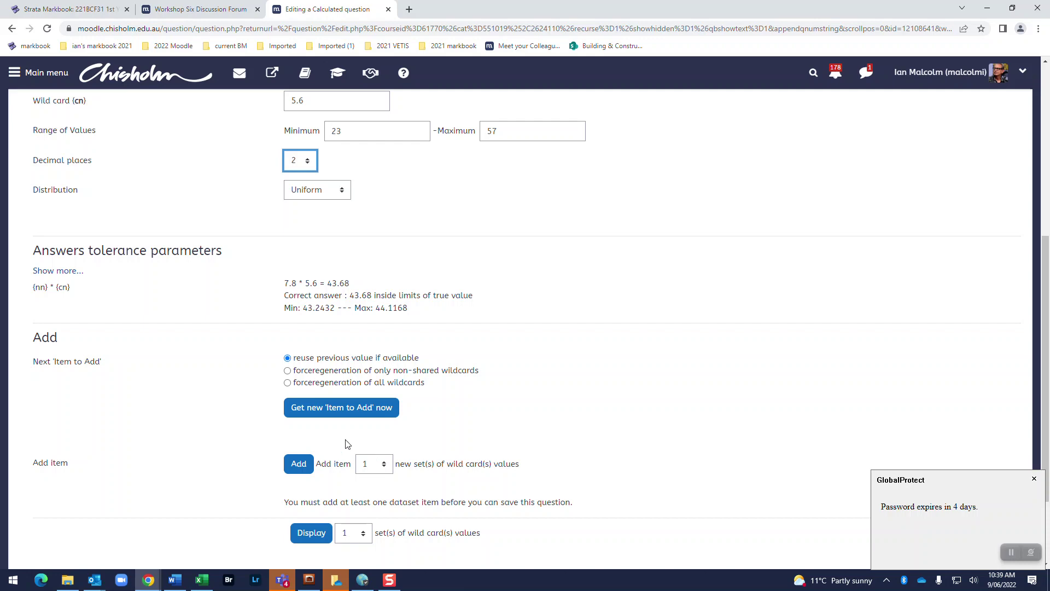
{"action": "left_click", "coordinate": [338, 409]}
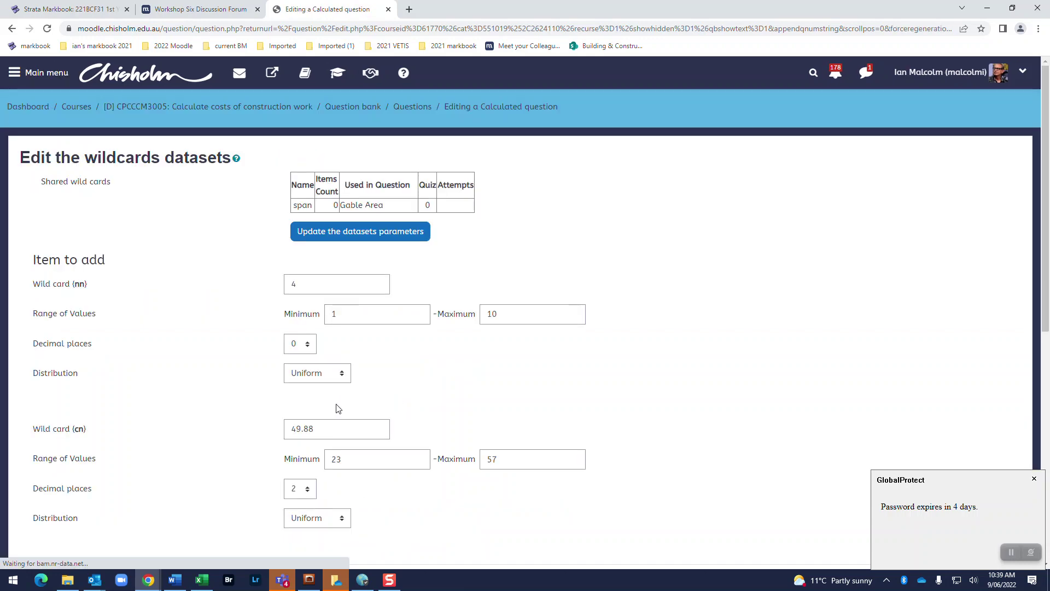
{"action": "scroll", "coordinate": [449, 398], "scroll_direction": "down", "scroll_amount": 6}
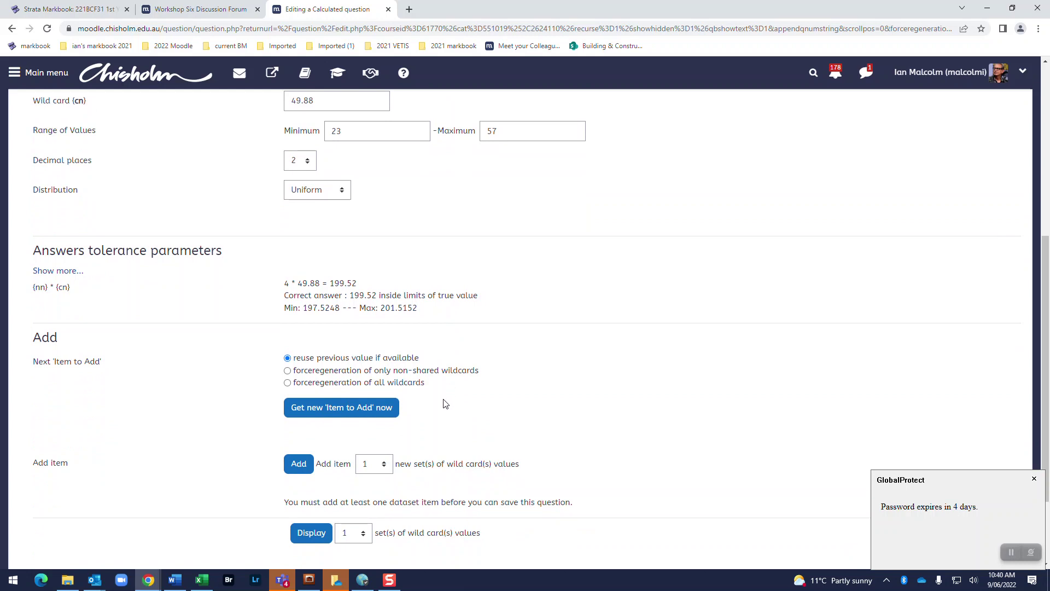
{"action": "scroll", "coordinate": [446, 404], "scroll_direction": "down", "scroll_amount": 2}
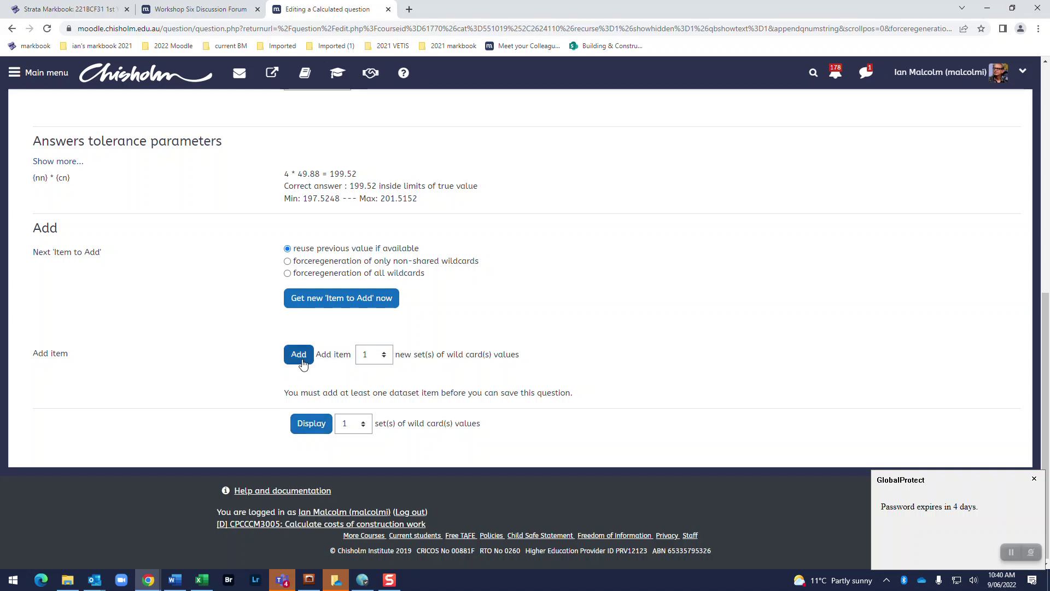
Step: Show 20 sets of wildcard values on the datasets page
{"action": "left_click", "coordinate": [361, 430]}
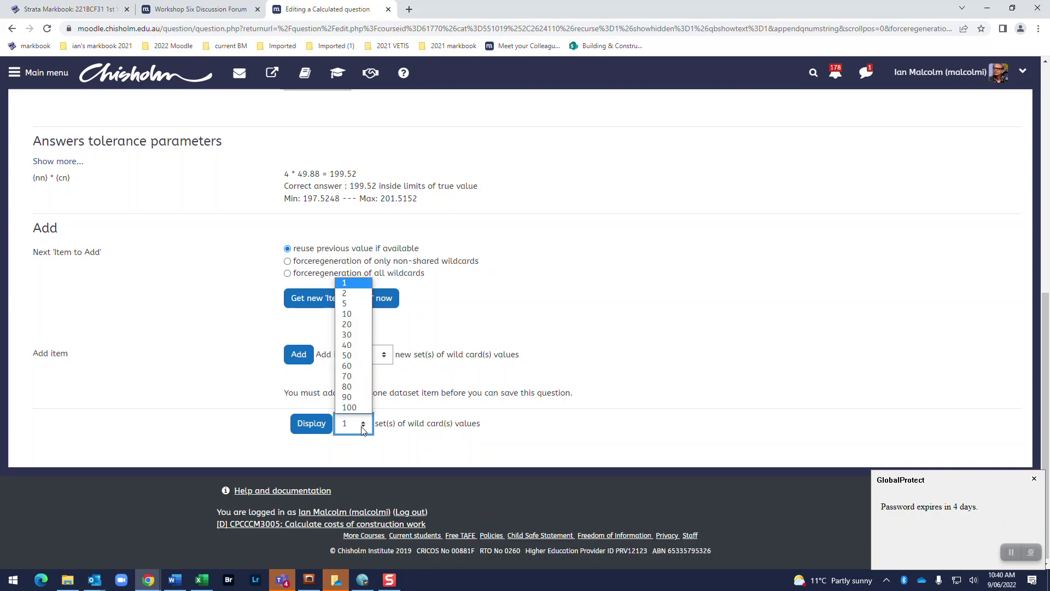
{"action": "left_click", "coordinate": [356, 324]}
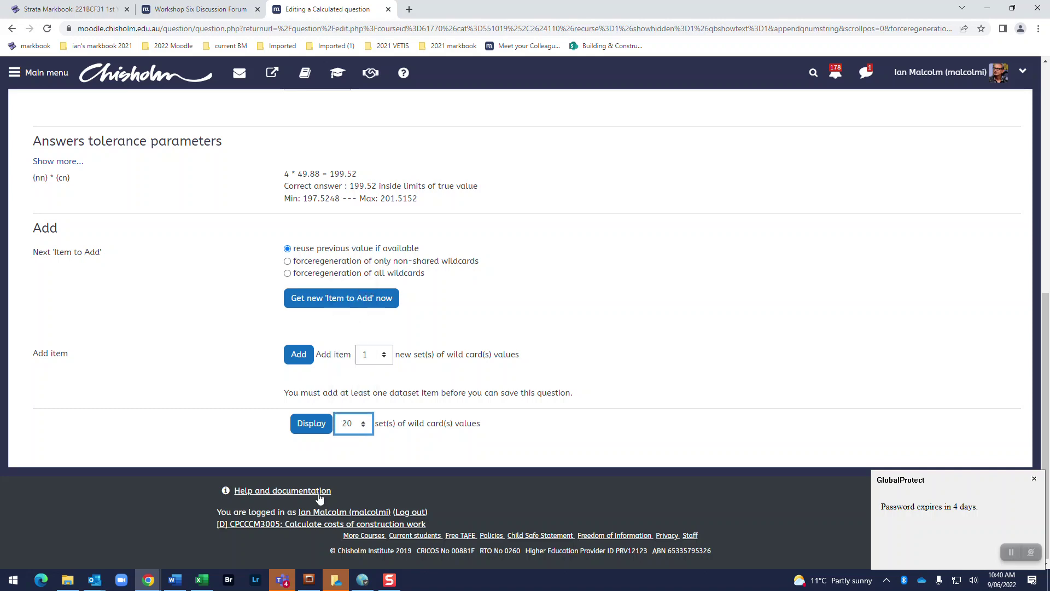
{"action": "left_click", "coordinate": [311, 424]}
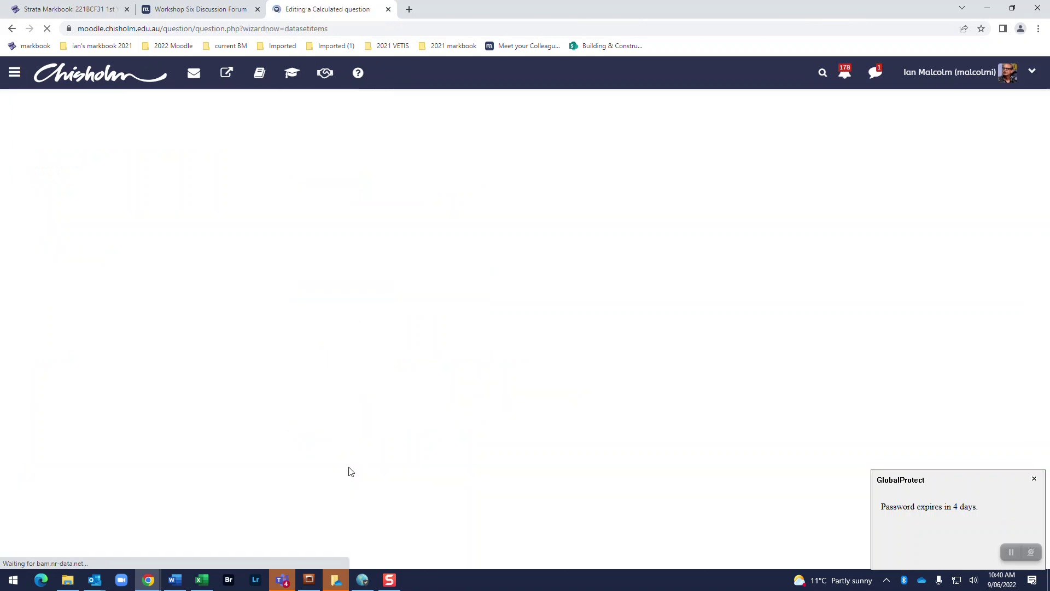
{"action": "scroll", "coordinate": [364, 404], "scroll_direction": "down", "scroll_amount": 7}
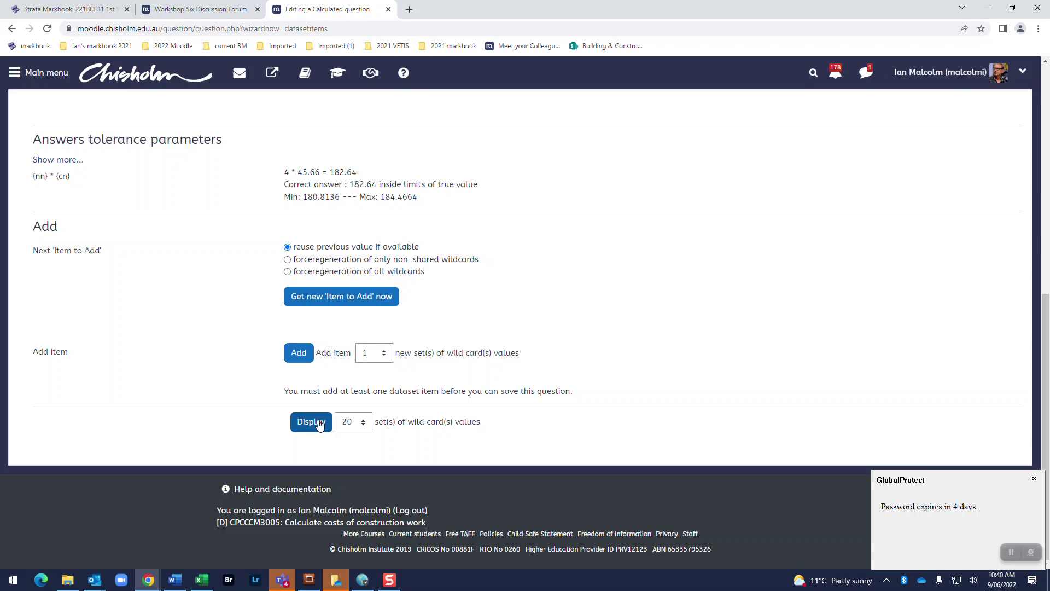
{"action": "left_click", "coordinate": [319, 424]}
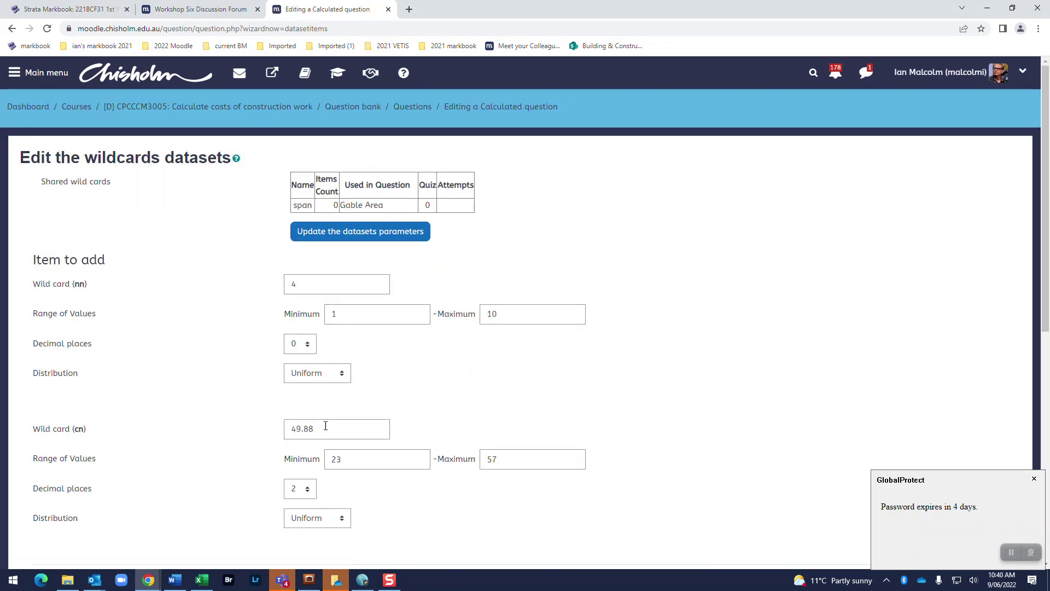
Step: Set the display count to 10 and add 10 newly generated wildcard value sets
{"action": "scroll", "coordinate": [325, 426], "scroll_direction": "down", "scroll_amount": 8}
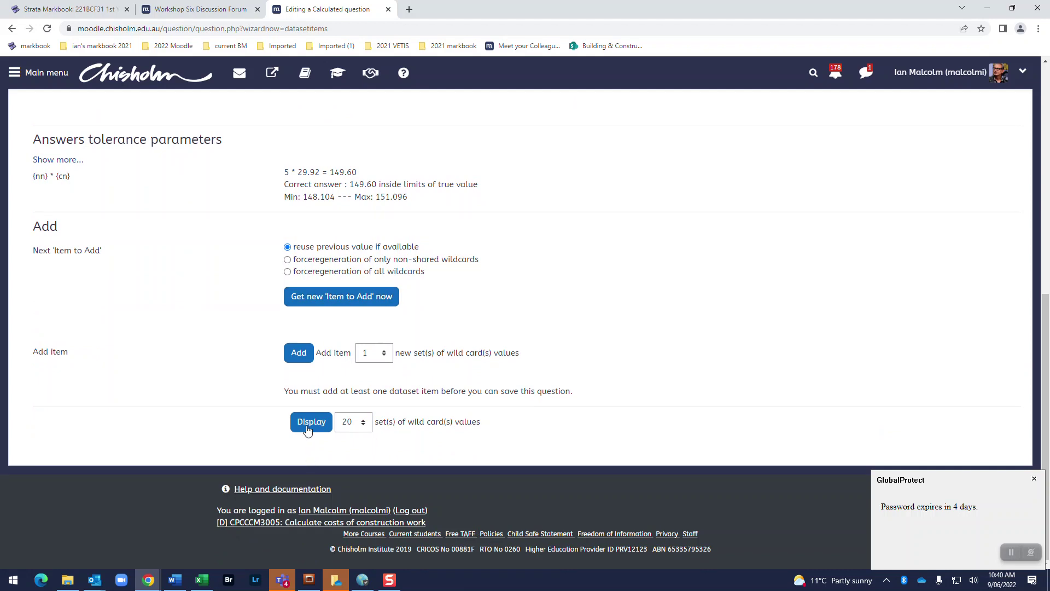
{"action": "left_click", "coordinate": [361, 424]}
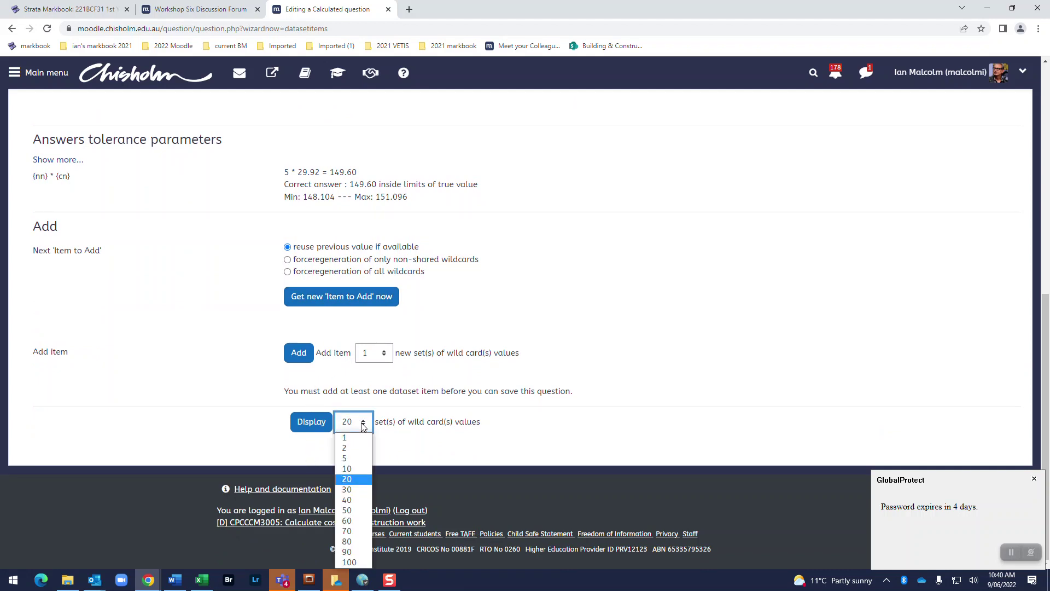
{"action": "left_click", "coordinate": [350, 469]}
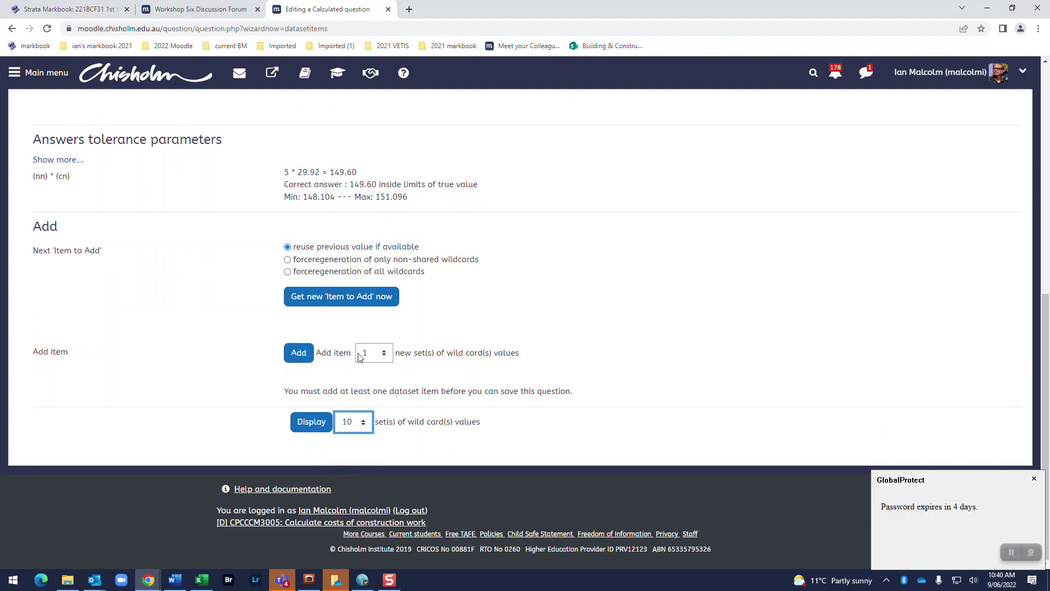
{"action": "left_click", "coordinate": [386, 359]}
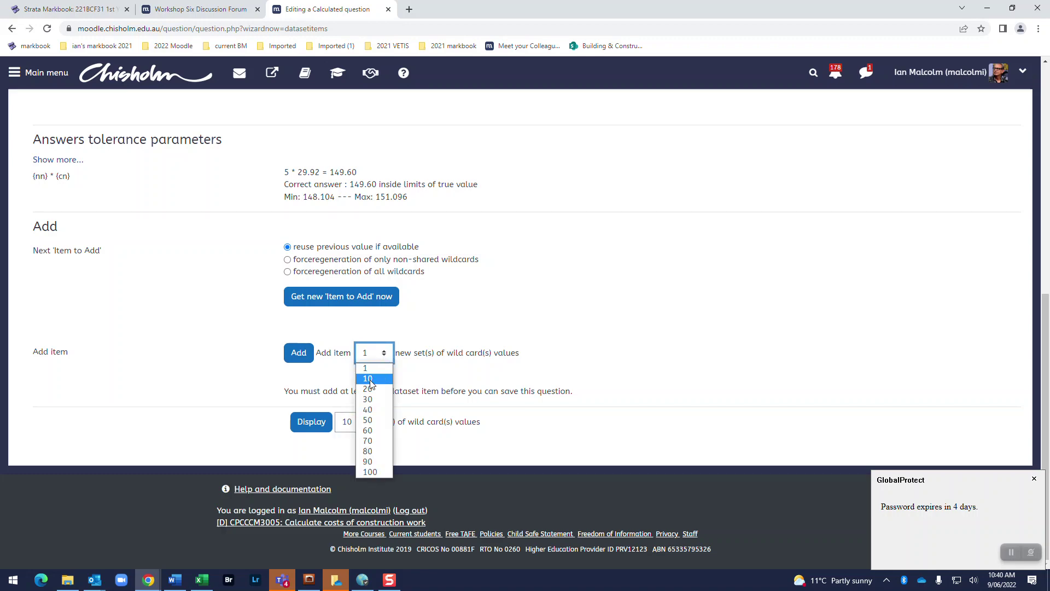
{"action": "left_click", "coordinate": [366, 374]}
{"action": "left_click", "coordinate": [296, 354]}
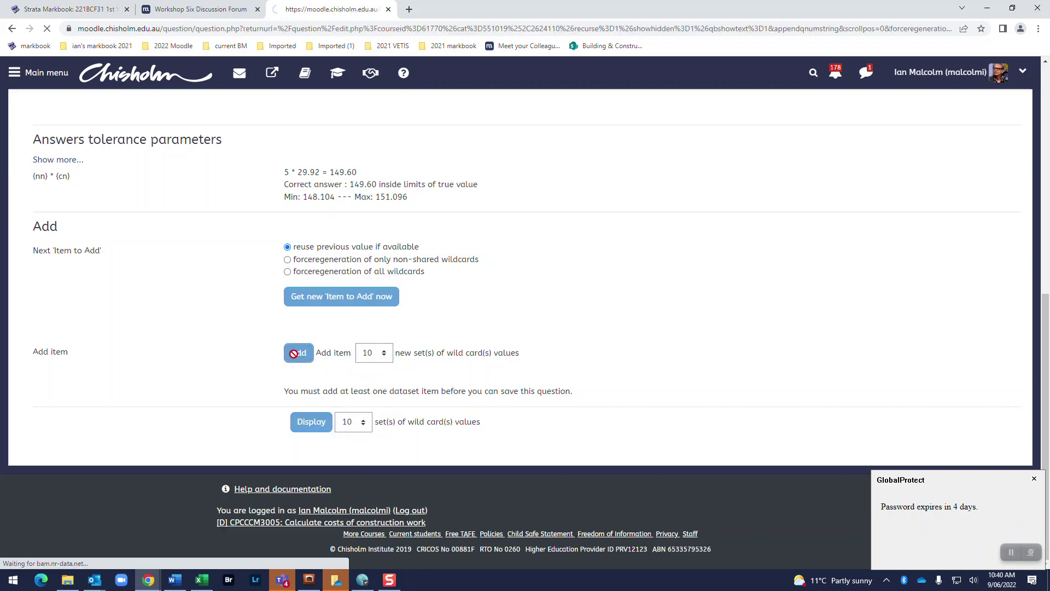
{"action": "scroll", "coordinate": [381, 423], "scroll_direction": "down", "scroll_amount": 8}
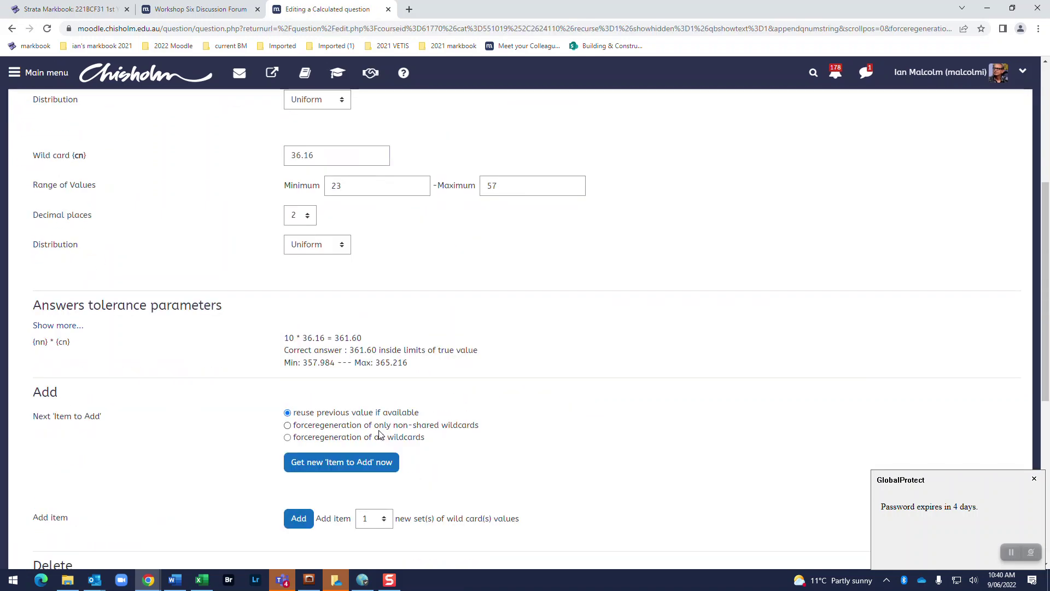
Step: Display only the five latest wildcard sets, Set 10 down to Set 6
{"action": "scroll", "coordinate": [382, 434], "scroll_direction": "down", "scroll_amount": 3}
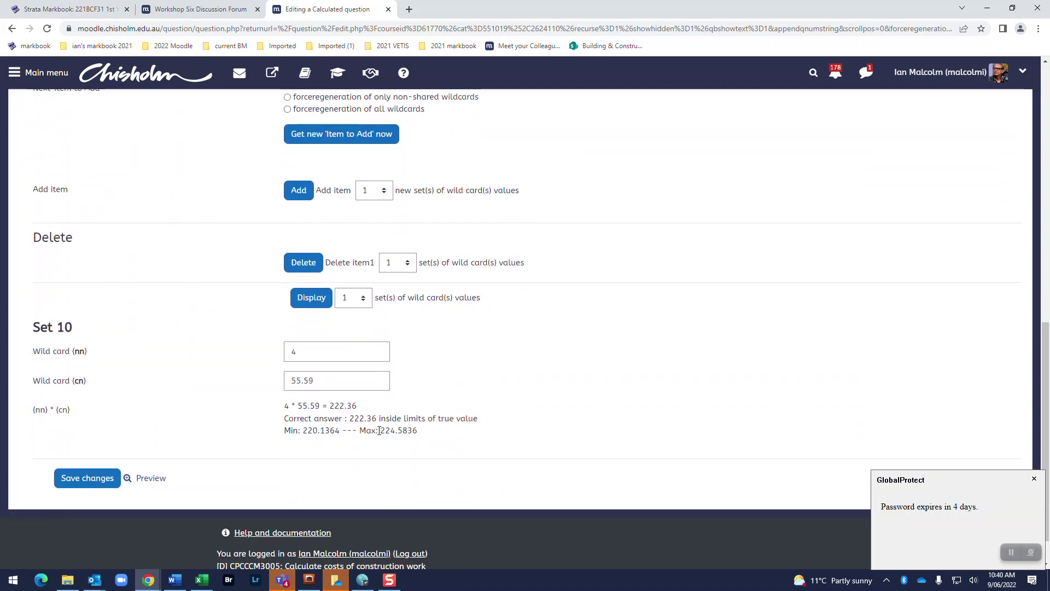
{"action": "left_click", "coordinate": [363, 301]}
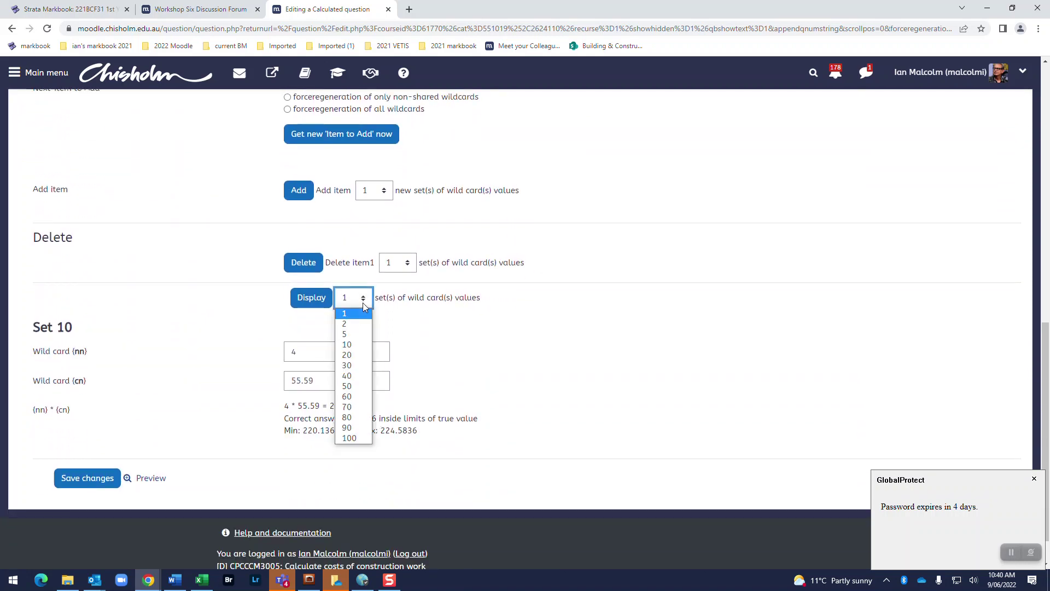
{"action": "left_click", "coordinate": [345, 333]}
{"action": "left_click", "coordinate": [310, 299]}
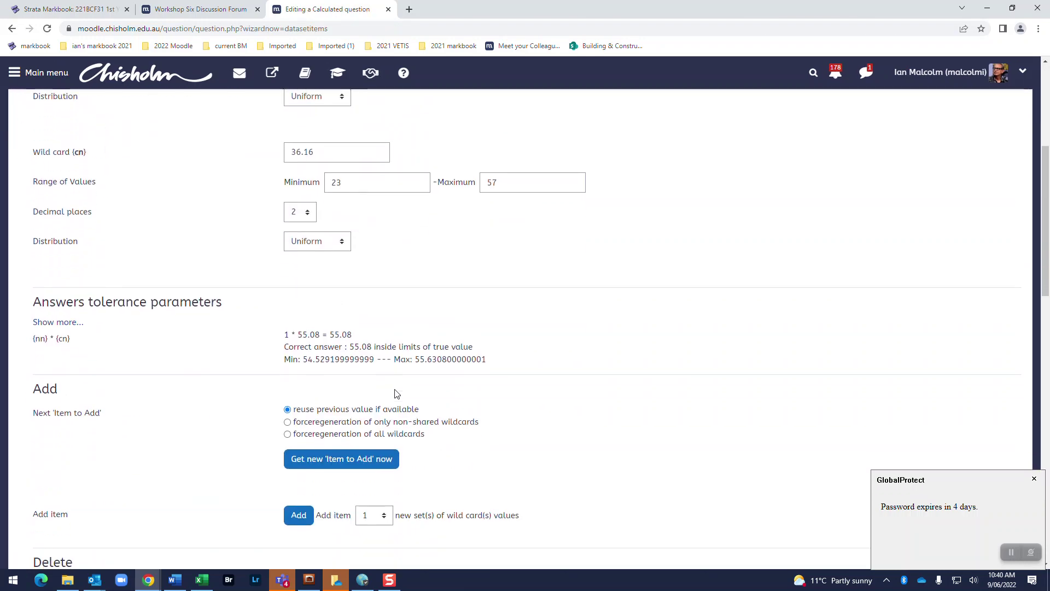
Step: Preview the question, shown as 'How much to buy 2 boxes of nails at 40.30 per box'
{"action": "scroll", "coordinate": [397, 394], "scroll_direction": "down", "scroll_amount": 10}
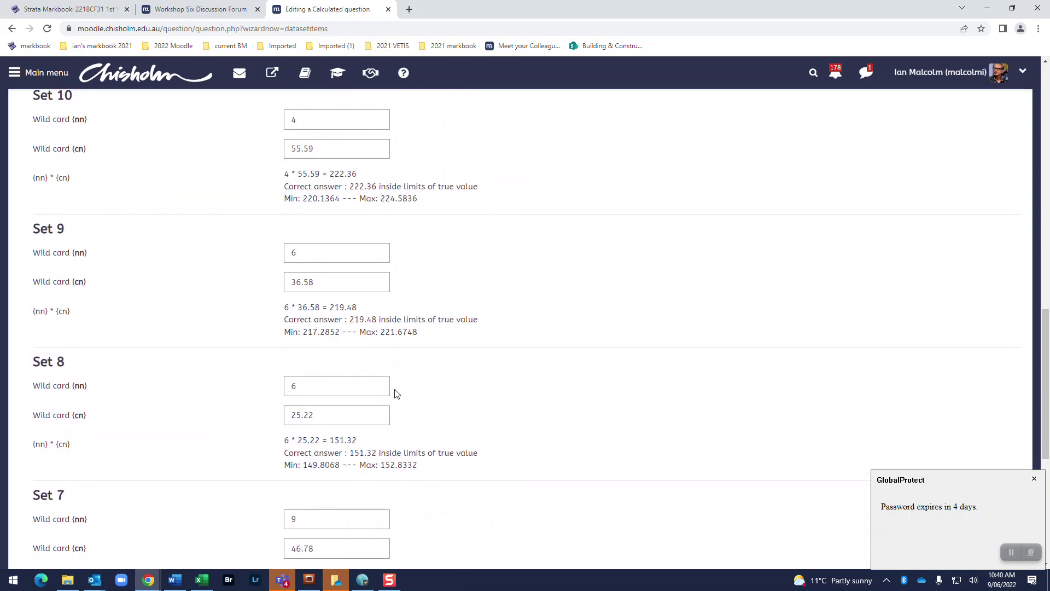
{"action": "scroll", "coordinate": [397, 393], "scroll_direction": "down", "scroll_amount": 3}
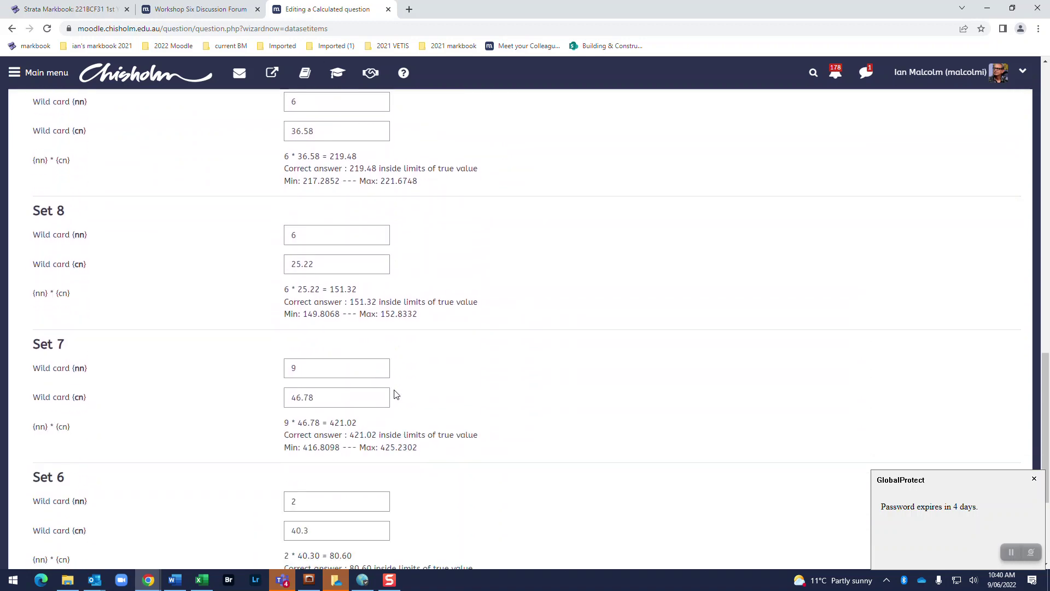
{"action": "scroll", "coordinate": [362, 428], "scroll_direction": "down", "scroll_amount": 3}
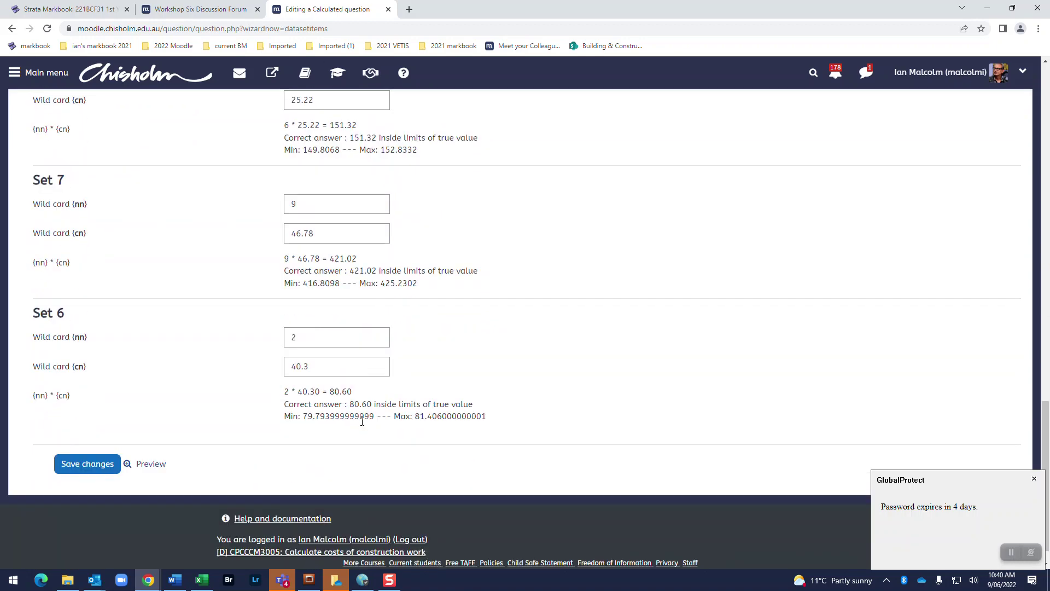
{"action": "scroll", "coordinate": [362, 421], "scroll_direction": "up", "scroll_amount": 2}
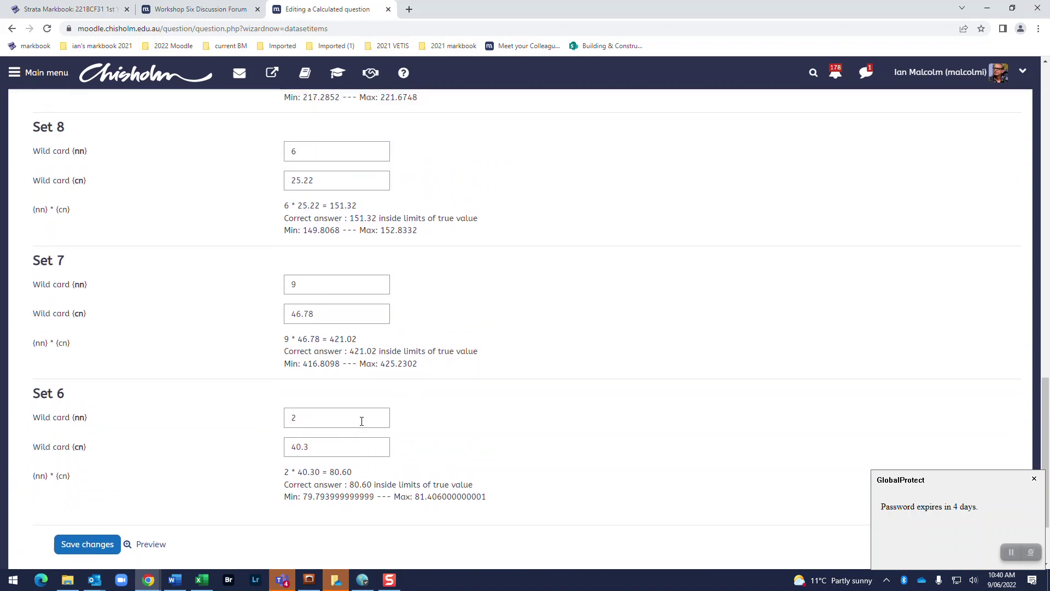
{"action": "scroll", "coordinate": [361, 420], "scroll_direction": "down", "scroll_amount": 2}
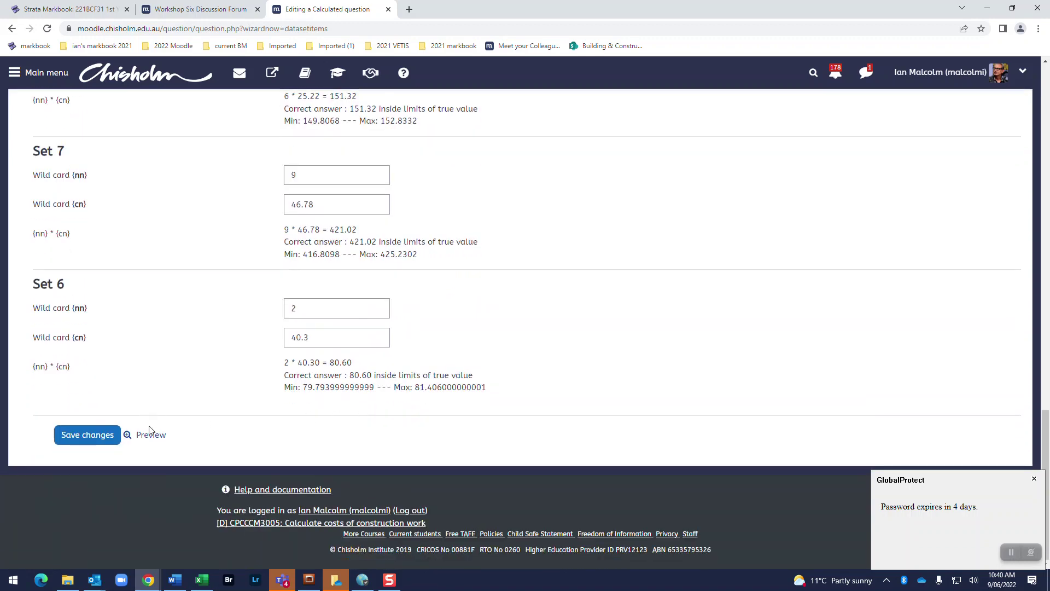
{"action": "left_click", "coordinate": [151, 434]}
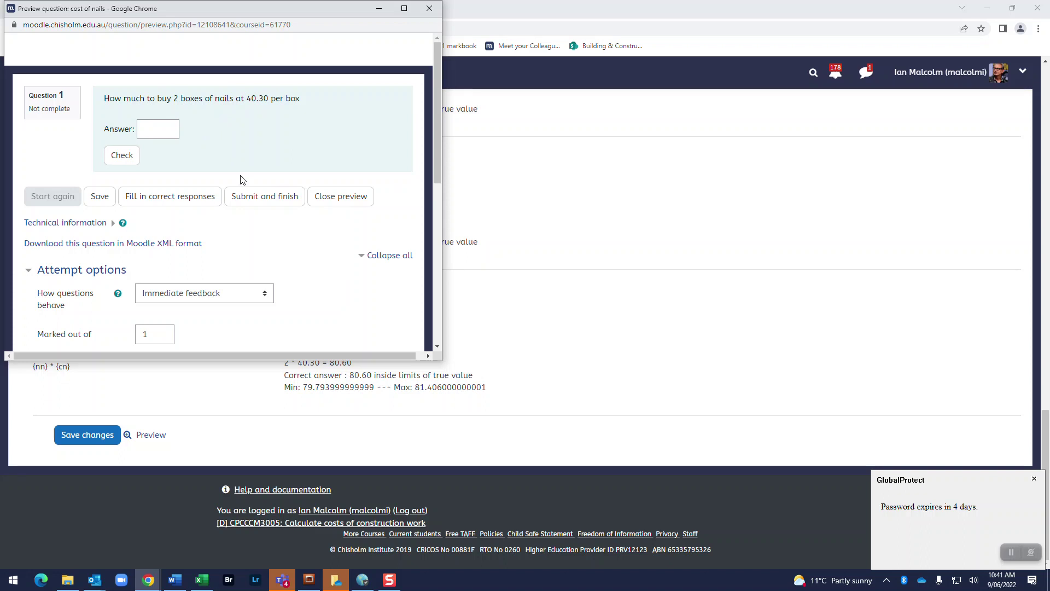
Step: Submit 80.60 as the preview answer and confirm it is marked Correct
{"action": "left_click", "coordinate": [160, 132]}
{"action": "type", "text": "80.60"}
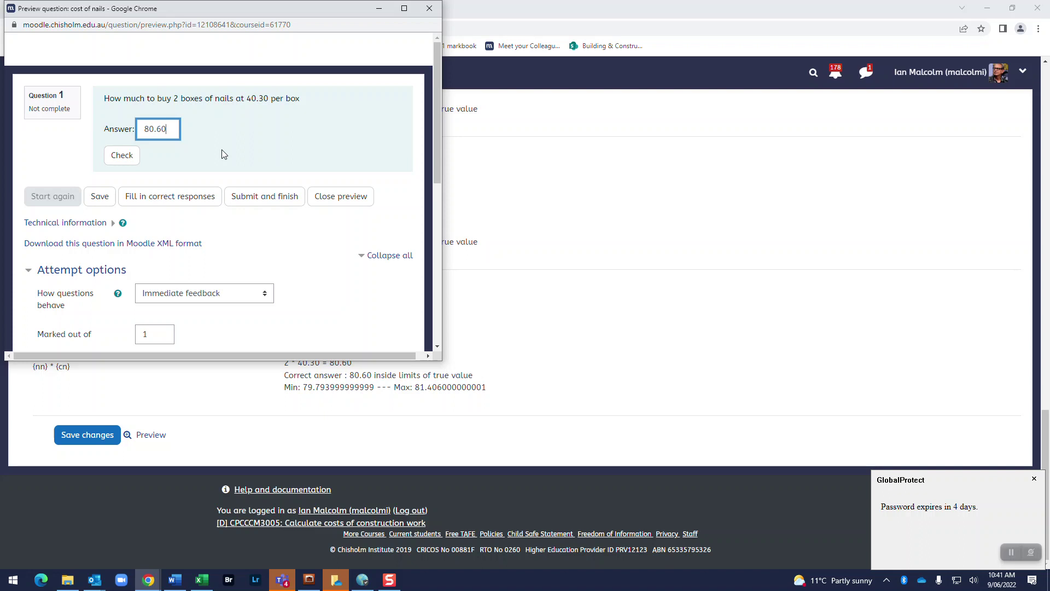
{"action": "left_click", "coordinate": [272, 198]}
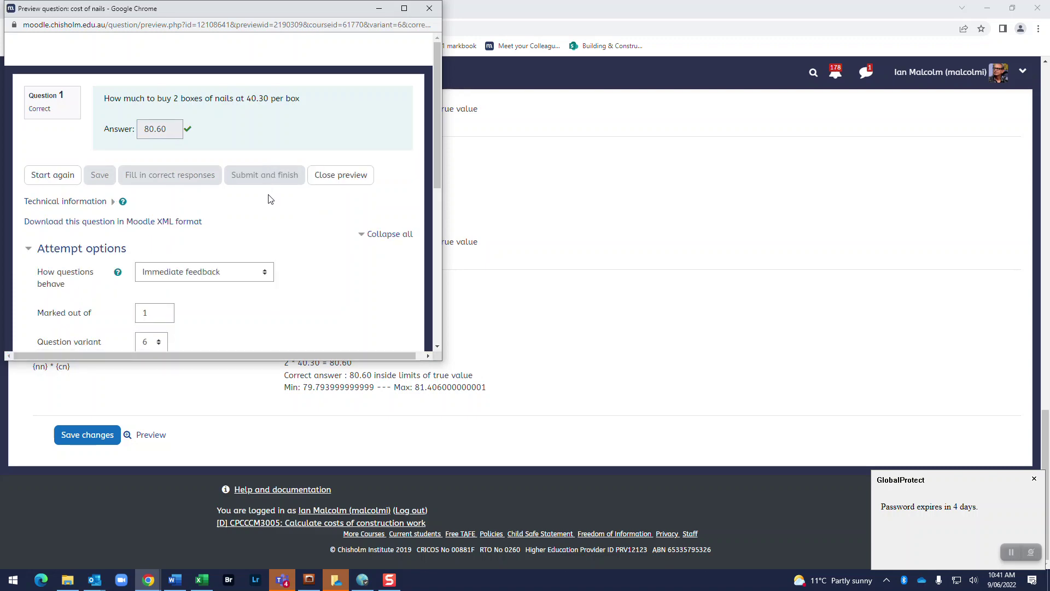
{"action": "scroll", "coordinate": [275, 211], "scroll_direction": "down", "scroll_amount": 2}
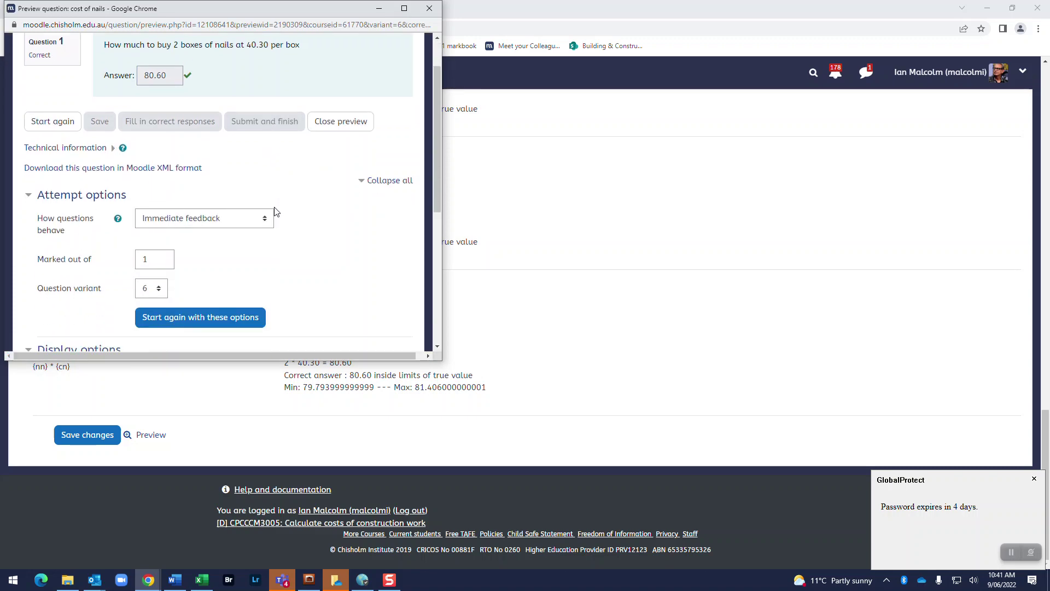
{"action": "scroll", "coordinate": [273, 211], "scroll_direction": "down", "scroll_amount": 3}
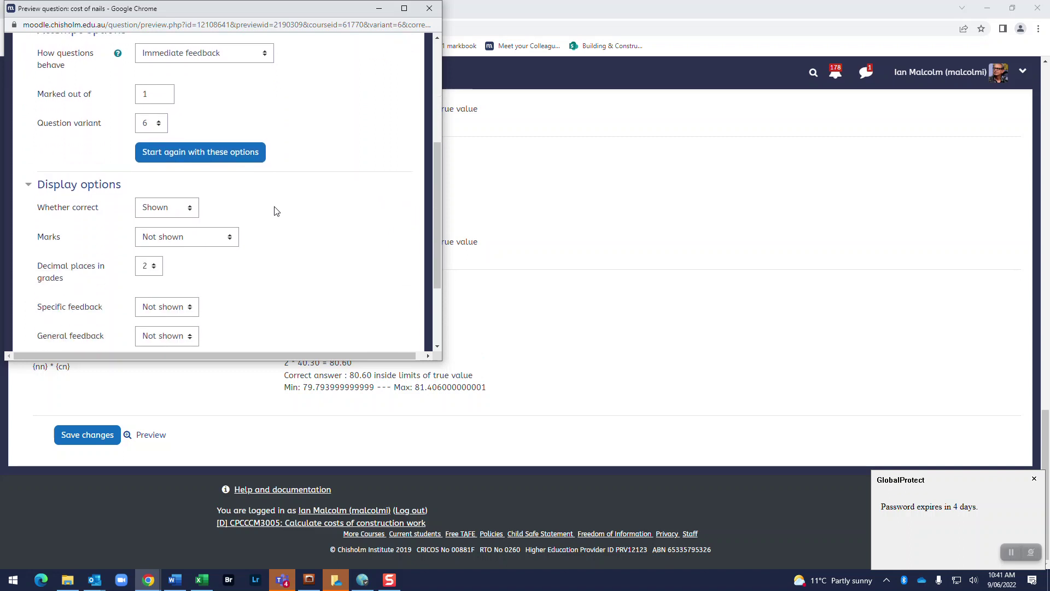
{"action": "scroll", "coordinate": [273, 210], "scroll_direction": "up", "scroll_amount": 3}
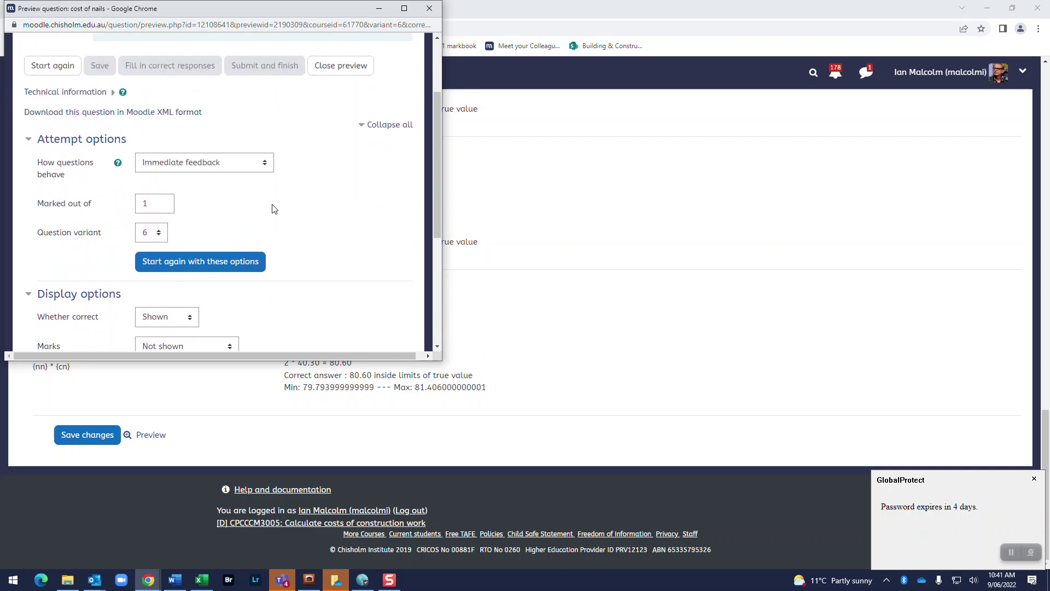
{"action": "scroll", "coordinate": [270, 206], "scroll_direction": "up", "scroll_amount": 2}
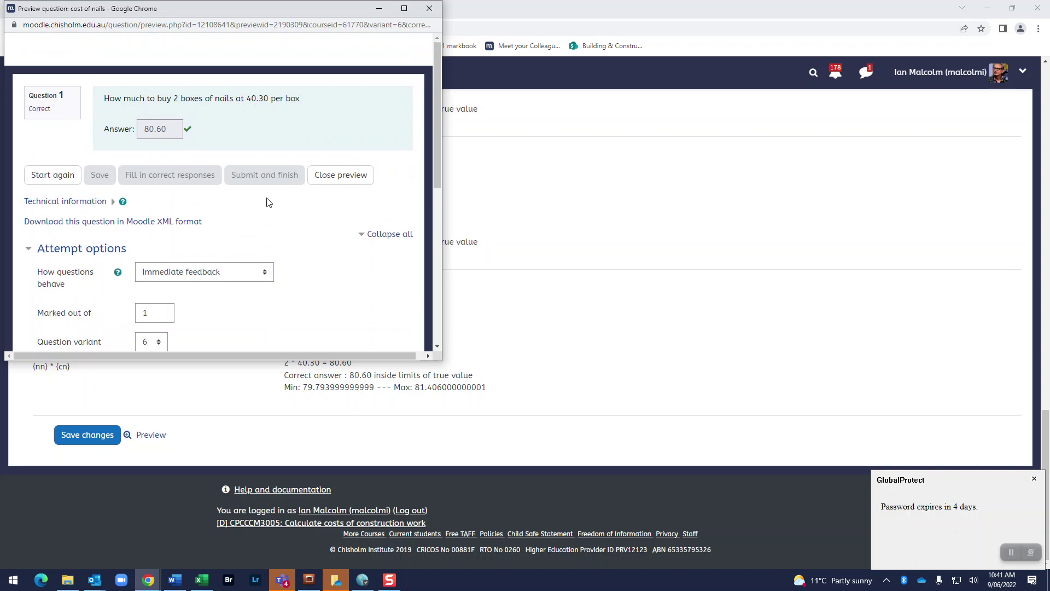